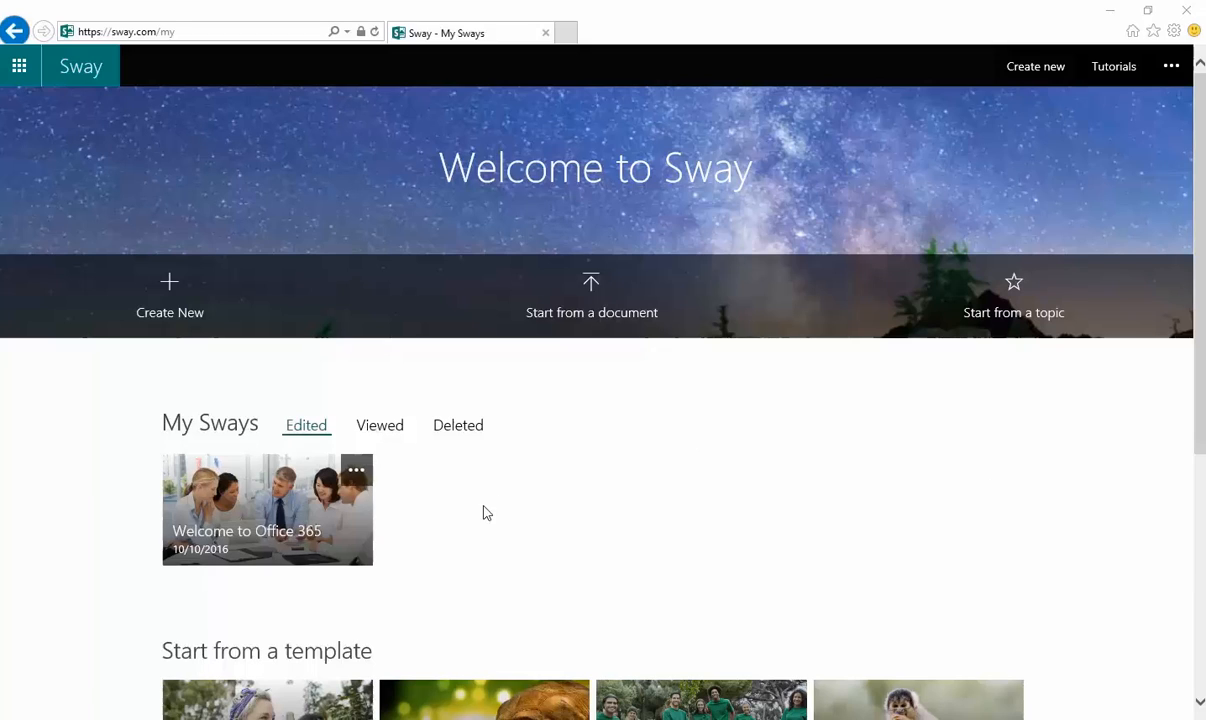
Generate a Sway outline from the topic 'pharmaceuticals', choosing Pharmaceutical industry
left_click(612, 317)
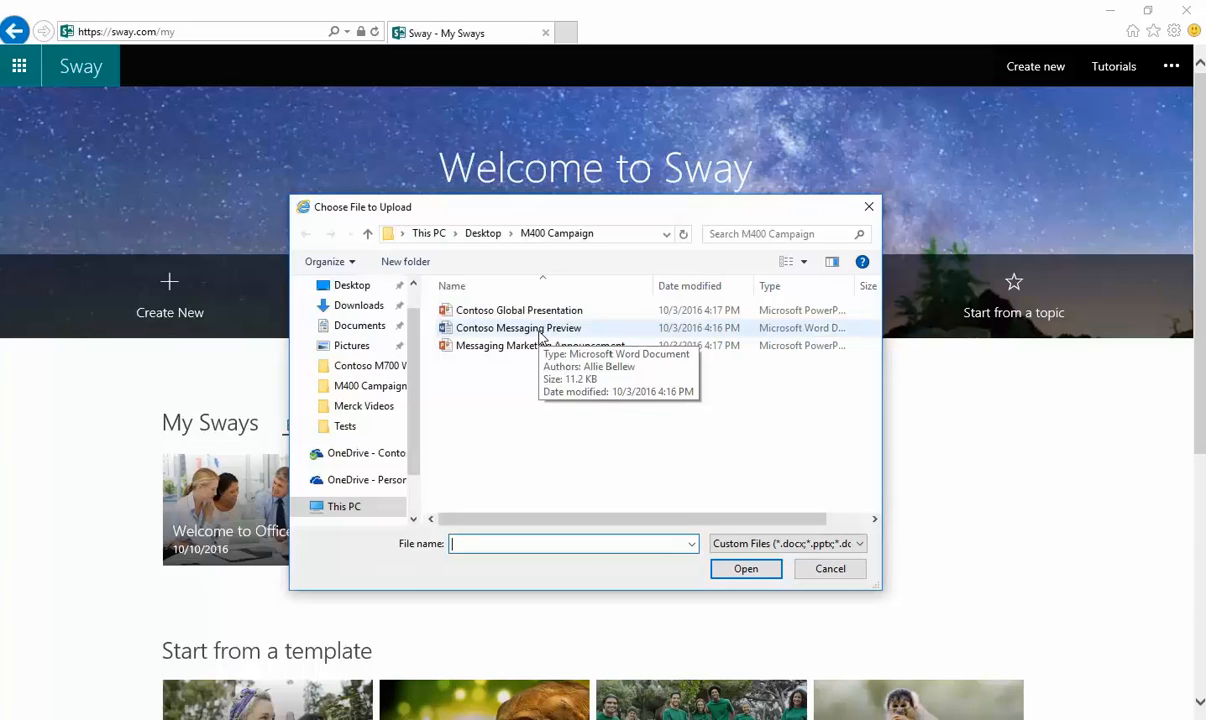
left_click(828, 570)
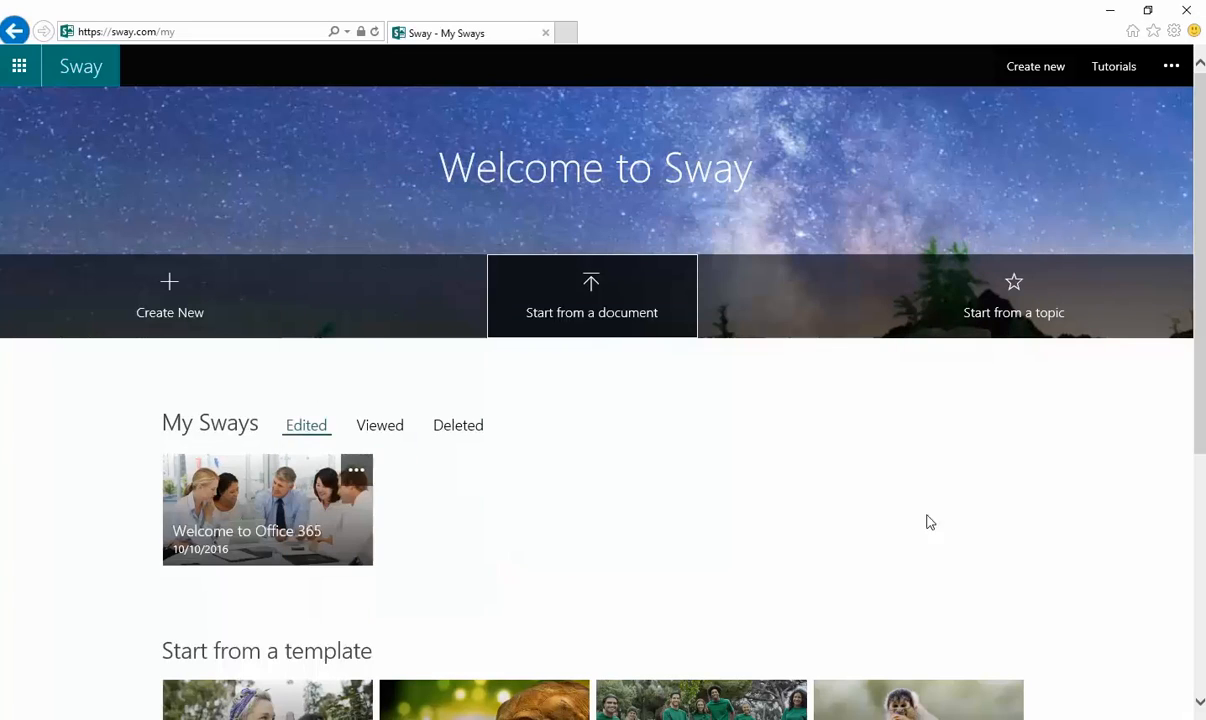
left_click(1033, 324)
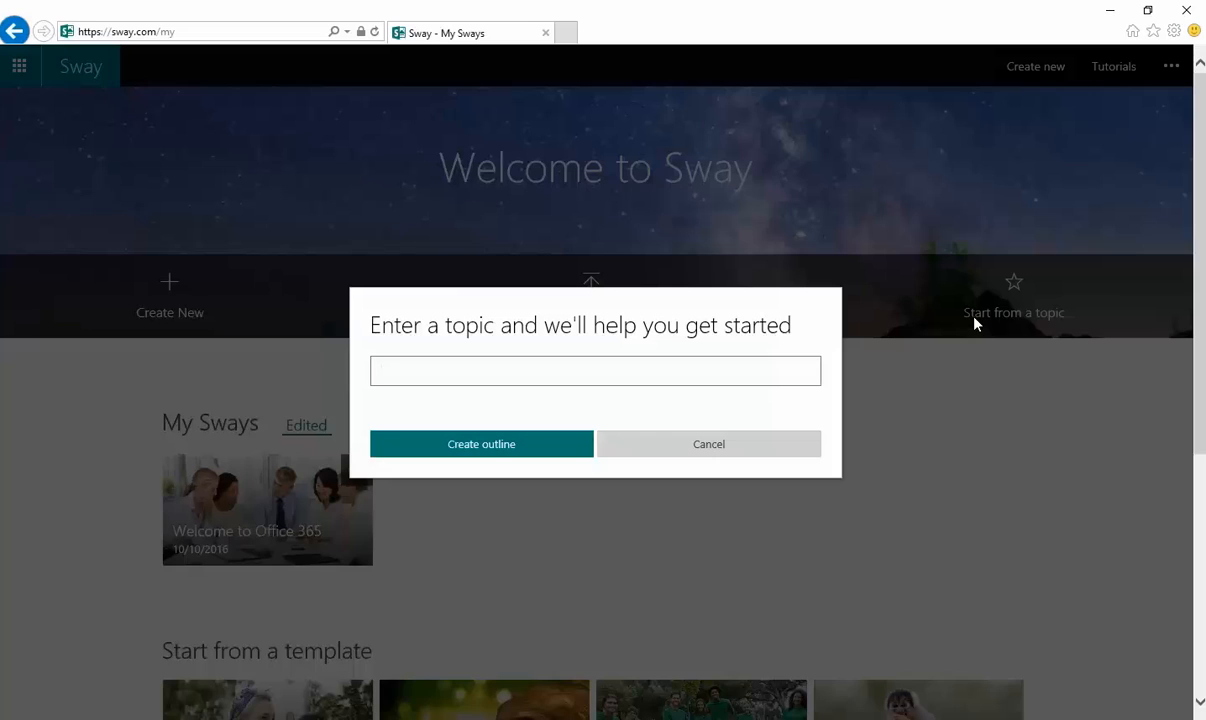
type("pharmaceuticals")
left_click(503, 449)
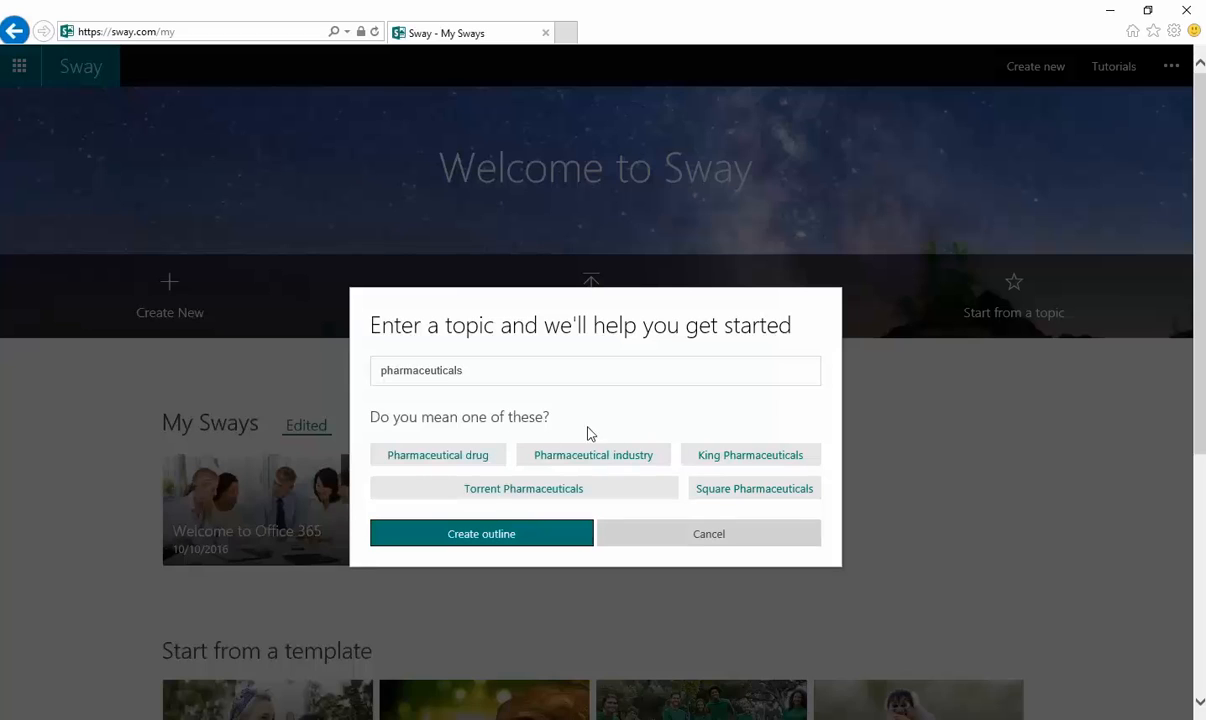
left_click(582, 462)
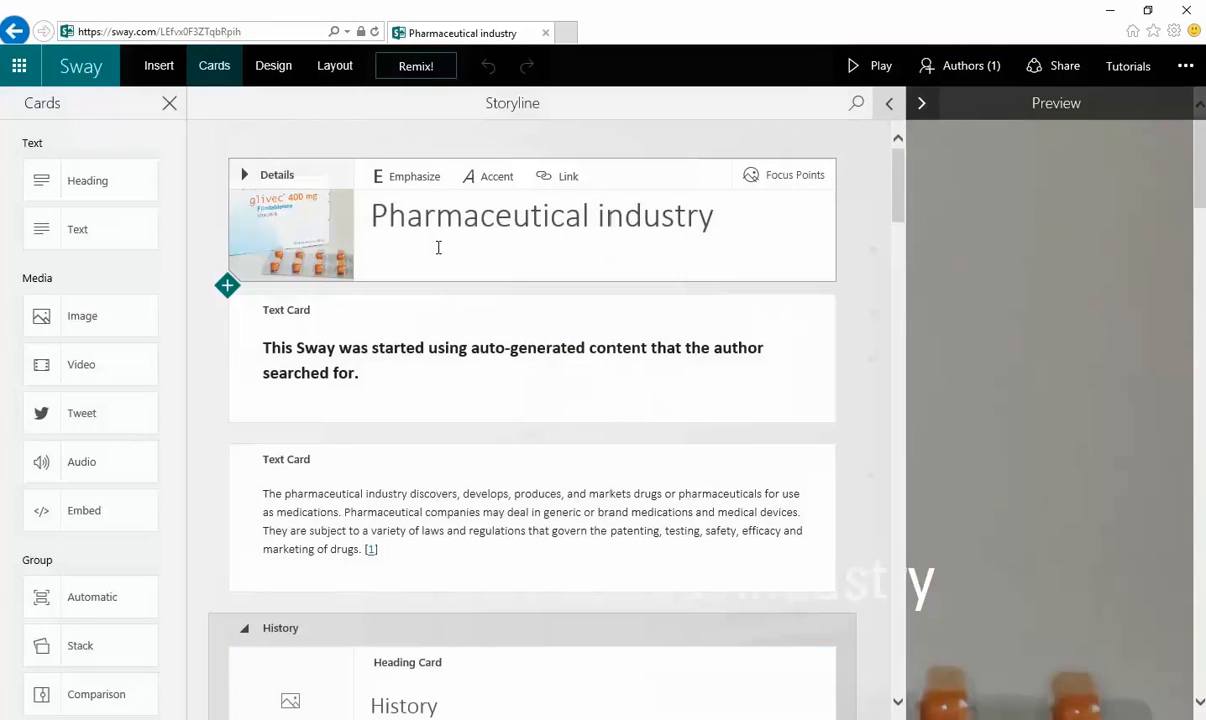
Scroll through the Pharmaceutical industry storyline cards
scroll(430, 338, "down", 5)
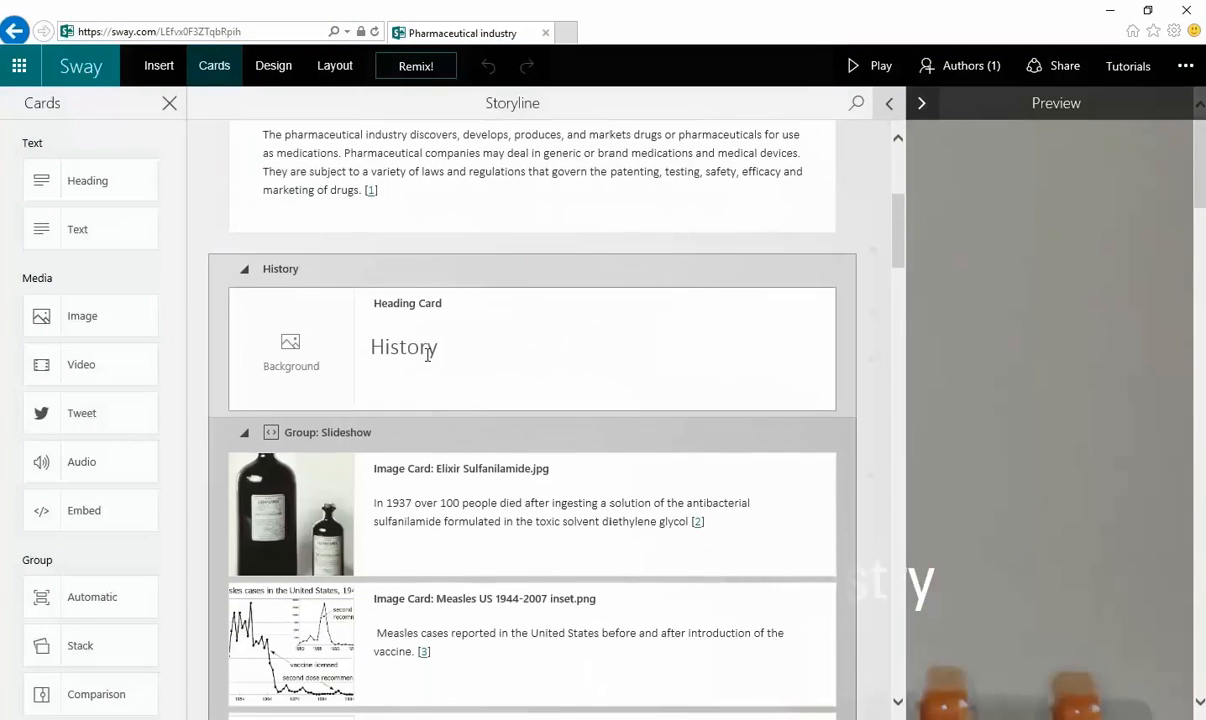
scroll(426, 354, "down", 9)
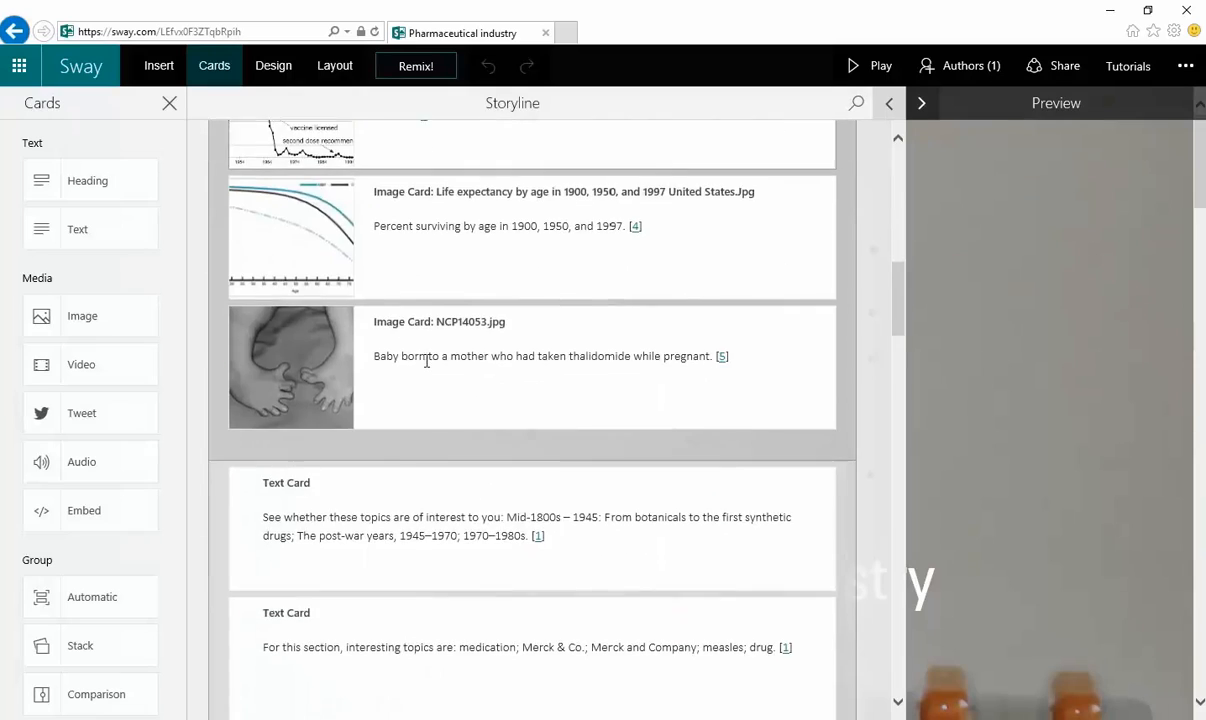
scroll(427, 371, "down", 4)
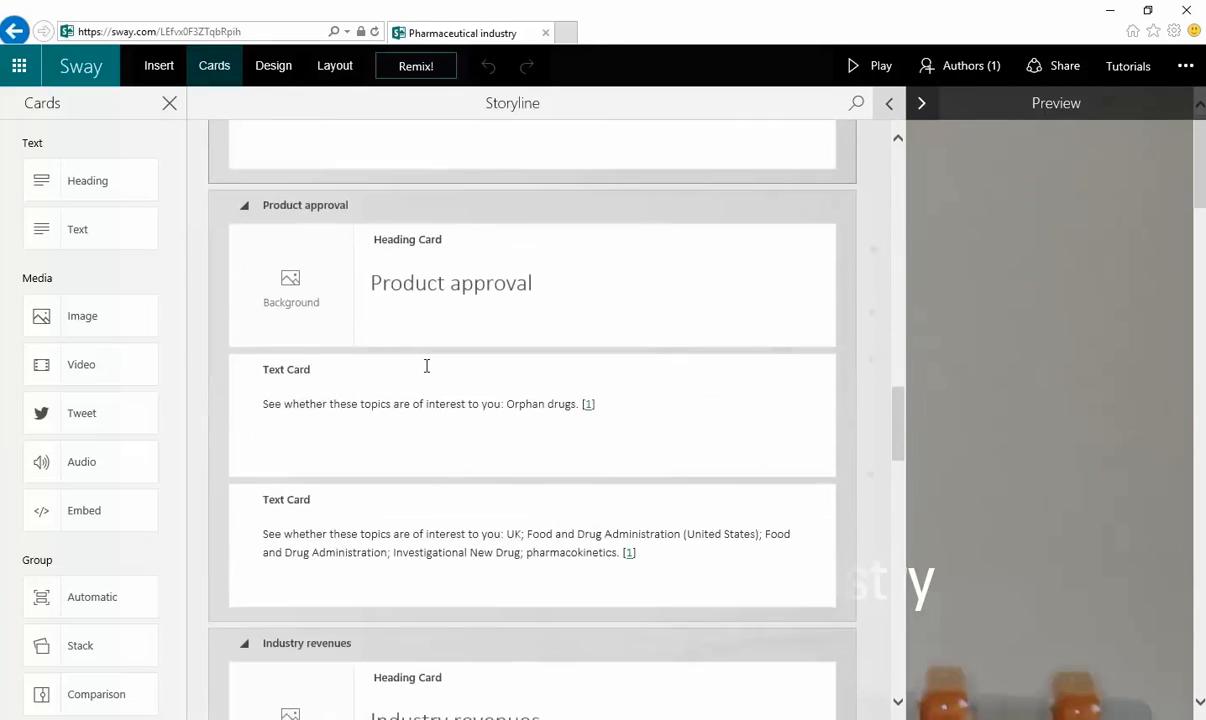
scroll(426, 366, "down", 2)
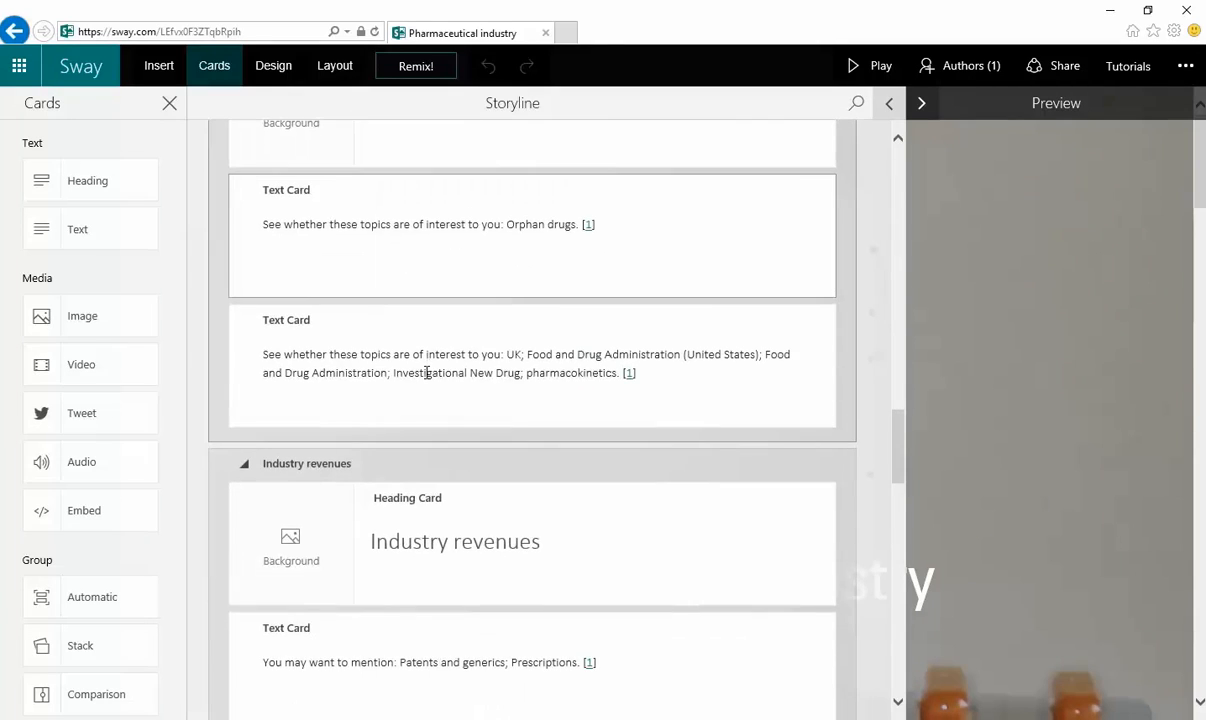
scroll(426, 372, "down", 3)
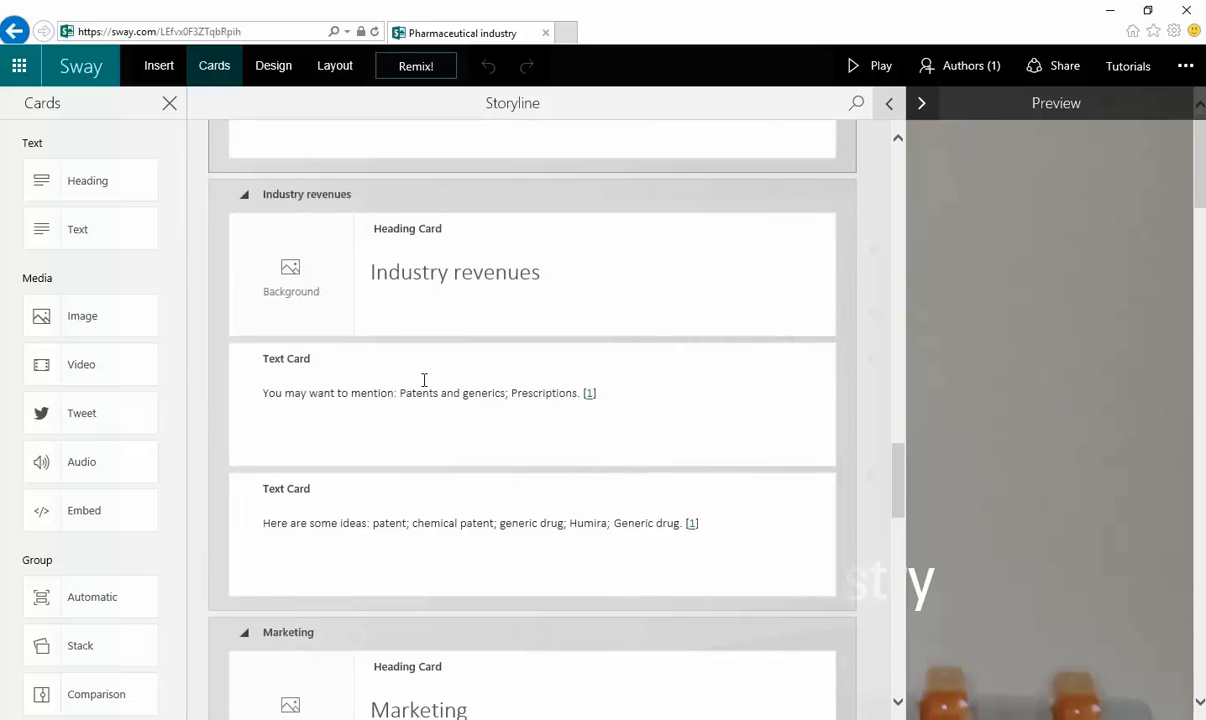
scroll(422, 384, "up", 10)
scroll(425, 387, "up", 10)
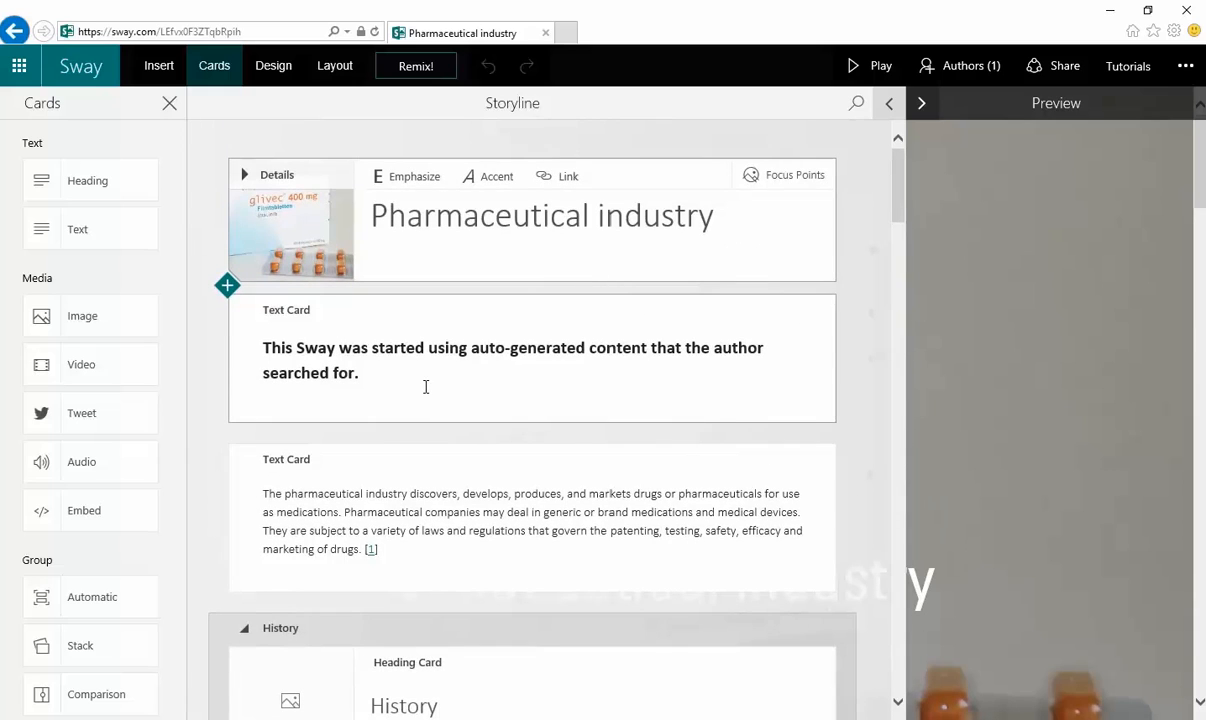
Expand the preview to full window, scroll to the References, and return to My Sways
left_click(1036, 115)
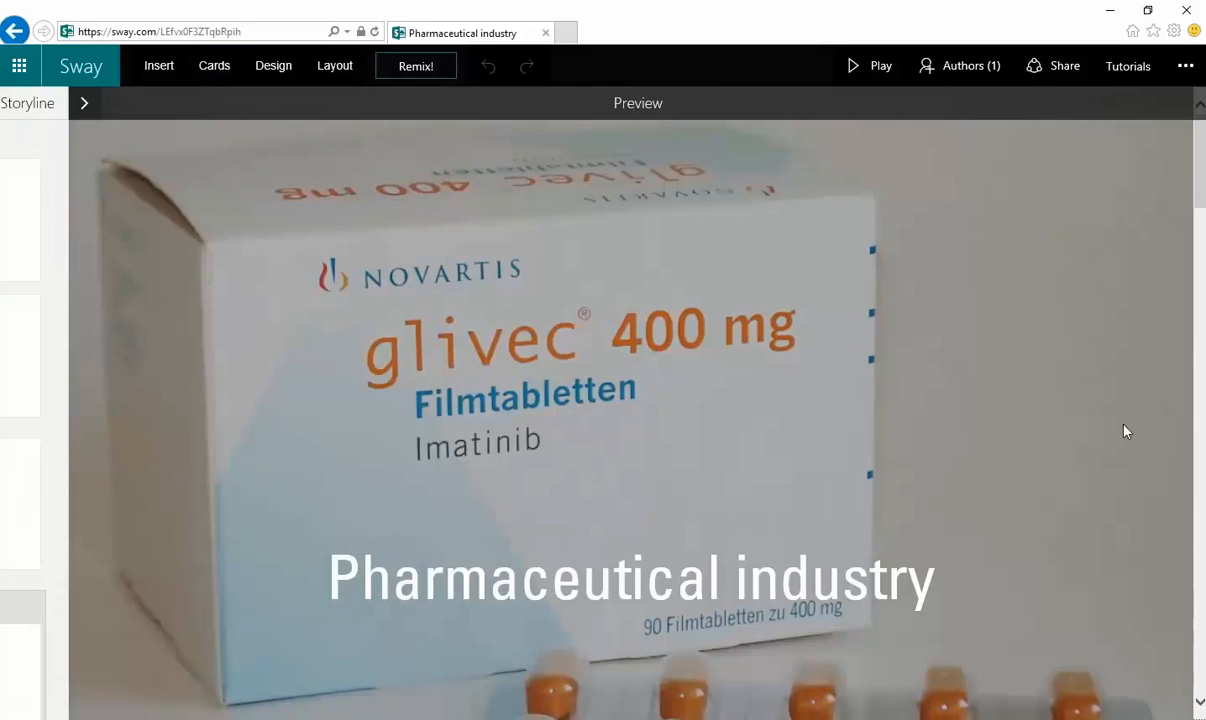
scroll(1018, 568, "down", 10)
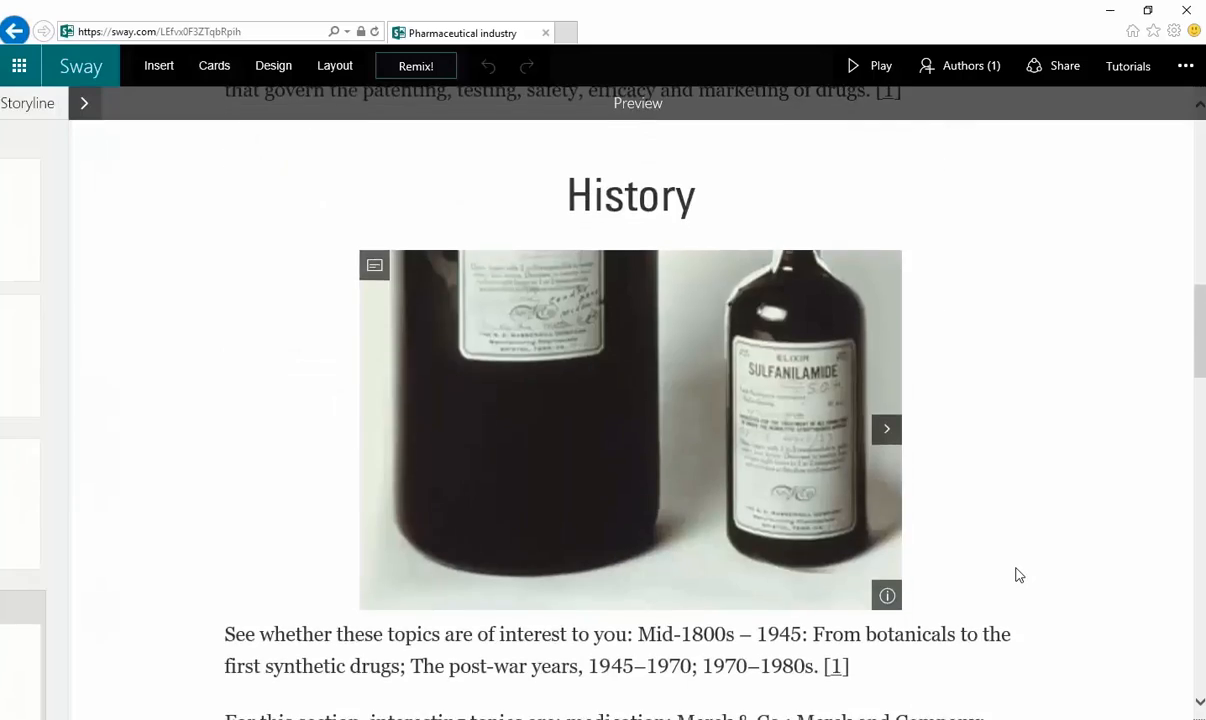
scroll(1018, 575, "down", 15)
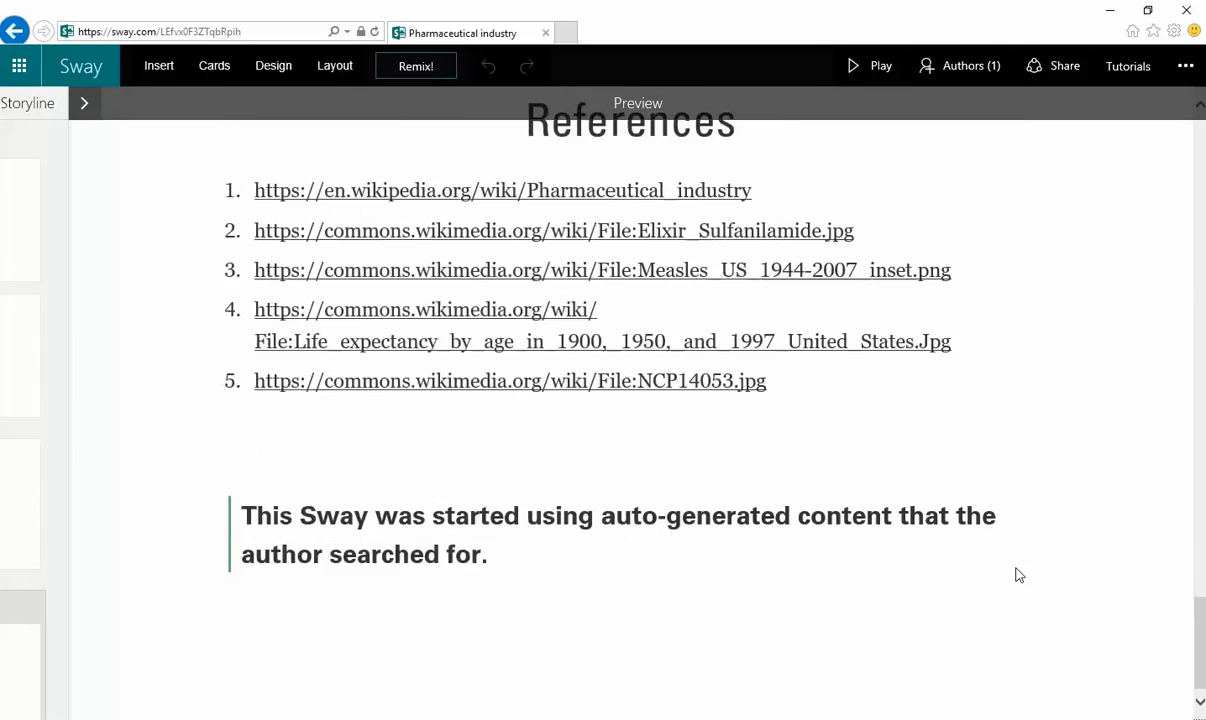
left_click(16, 35)
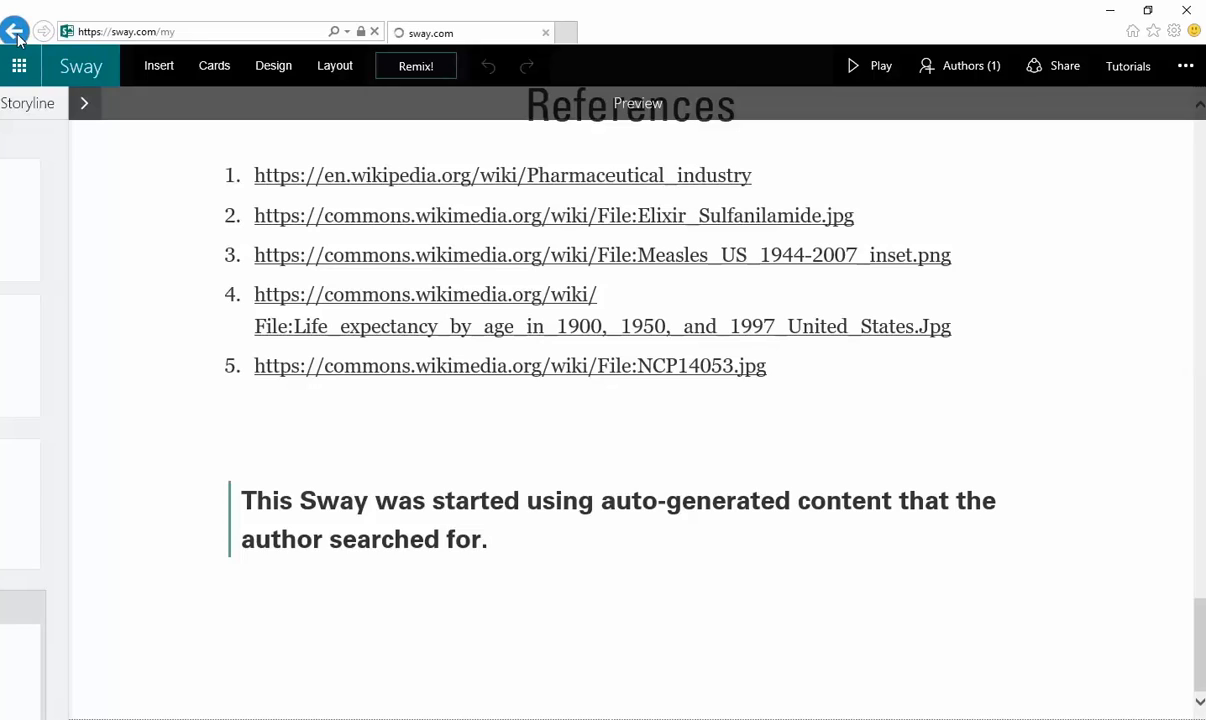
Open The Universe featured Sway, browse sections forward and back, then return to My Sways
scroll(85, 320, "down", 2)
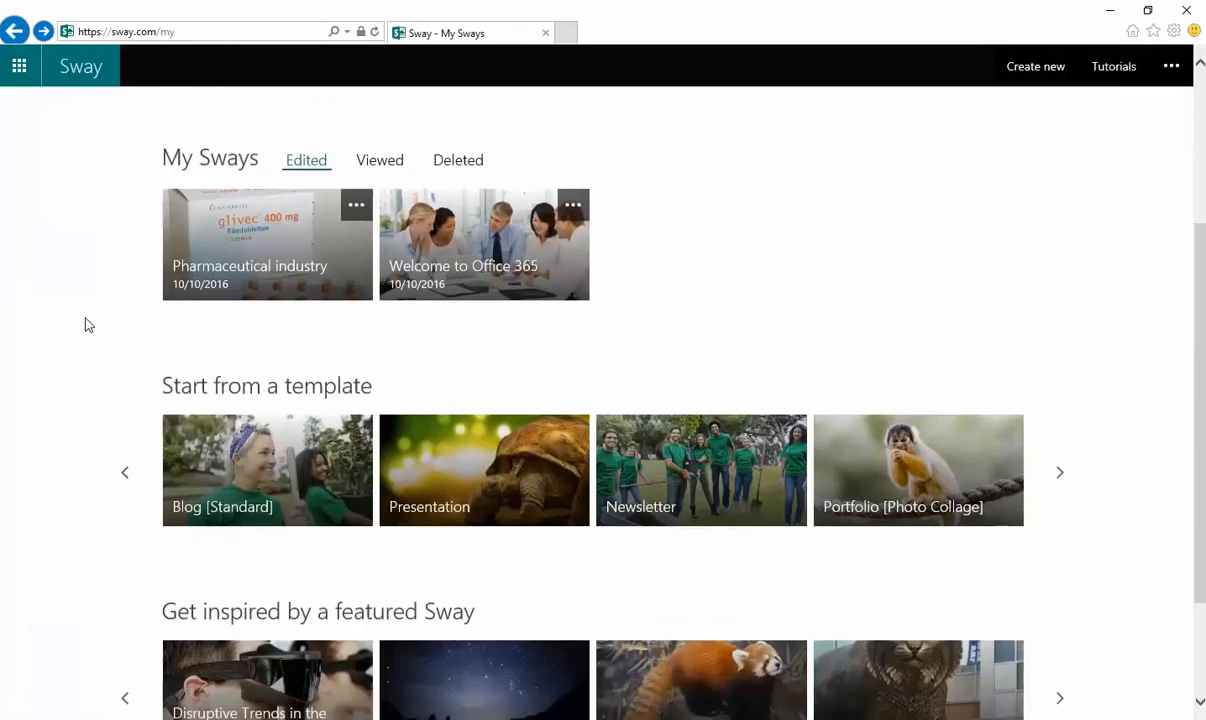
scroll(85, 325, "down", 2)
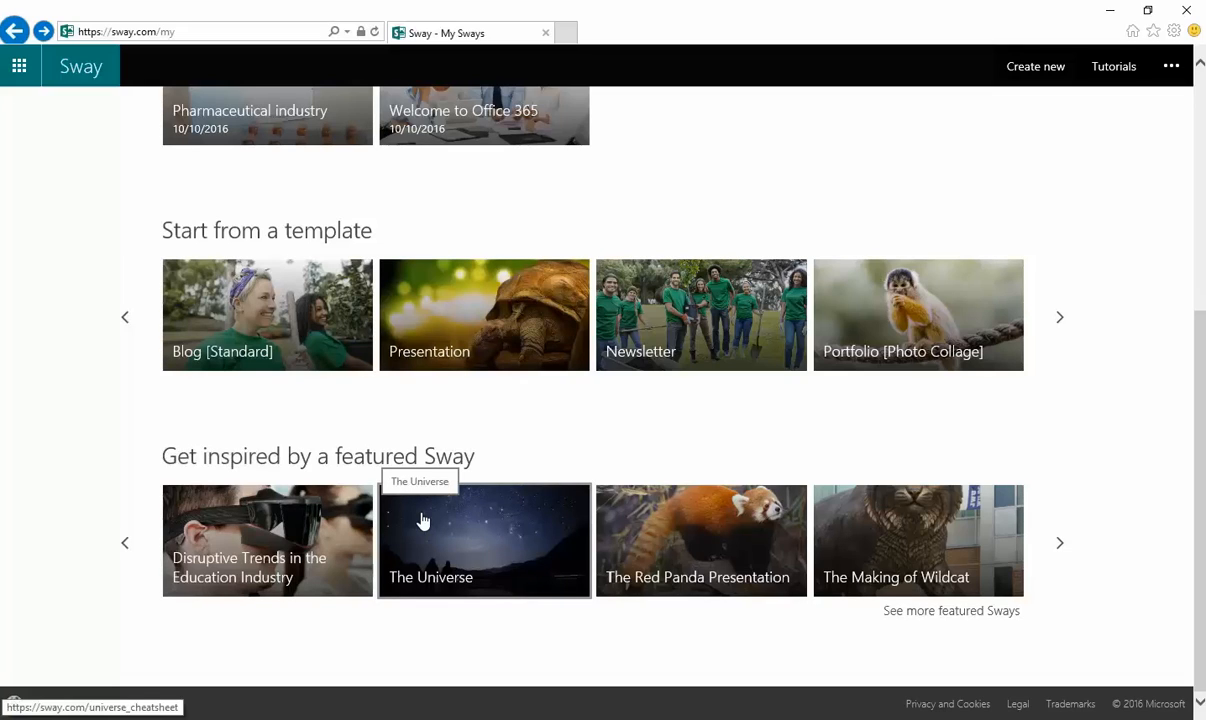
left_click(526, 534)
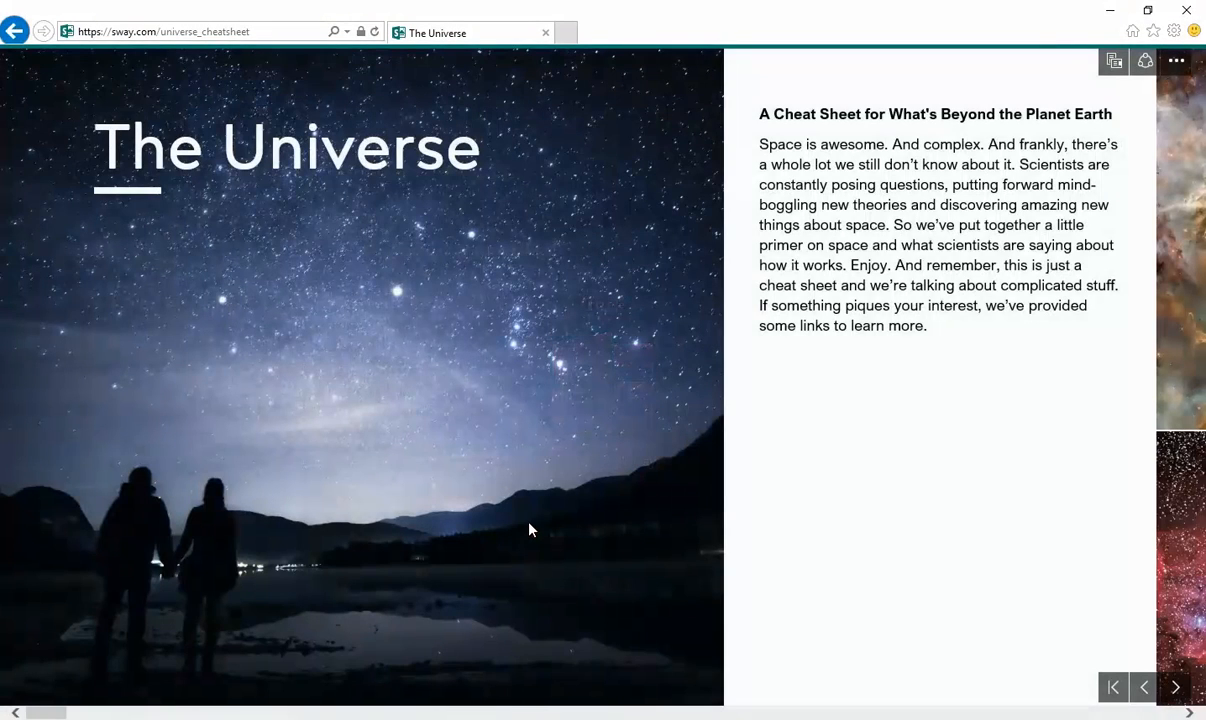
left_click(1177, 694)
left_click(1177, 694)
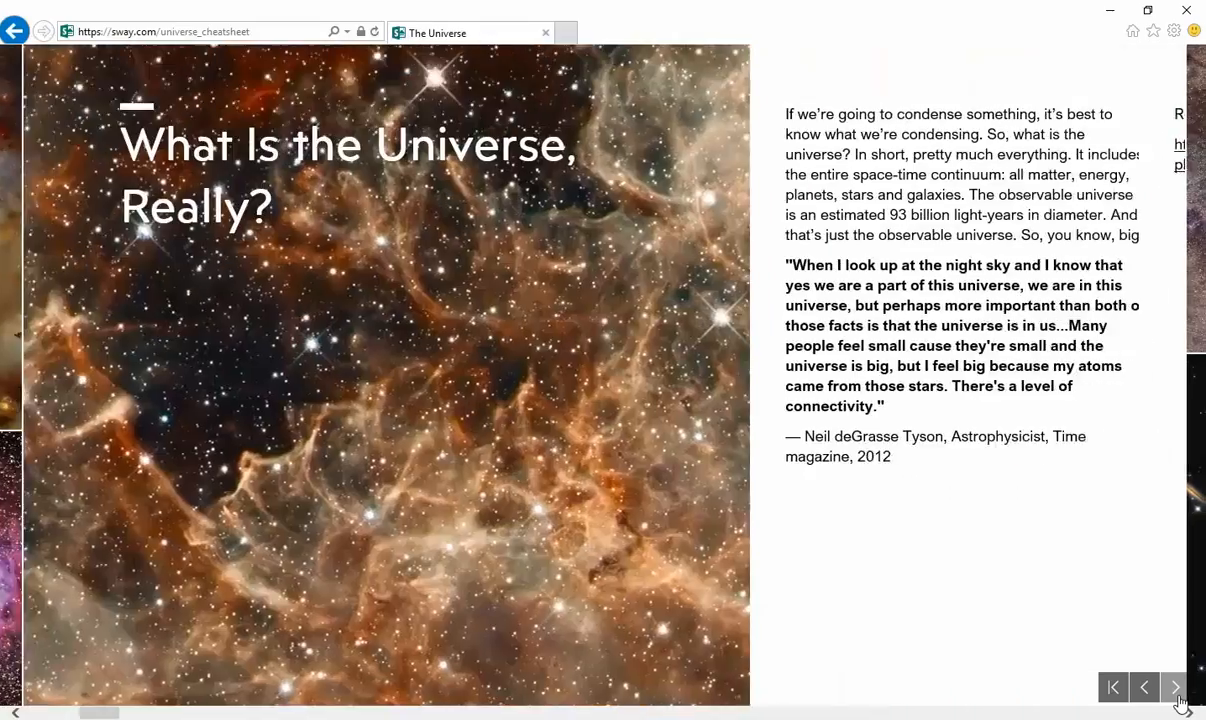
left_click(1177, 694)
left_click(1180, 700)
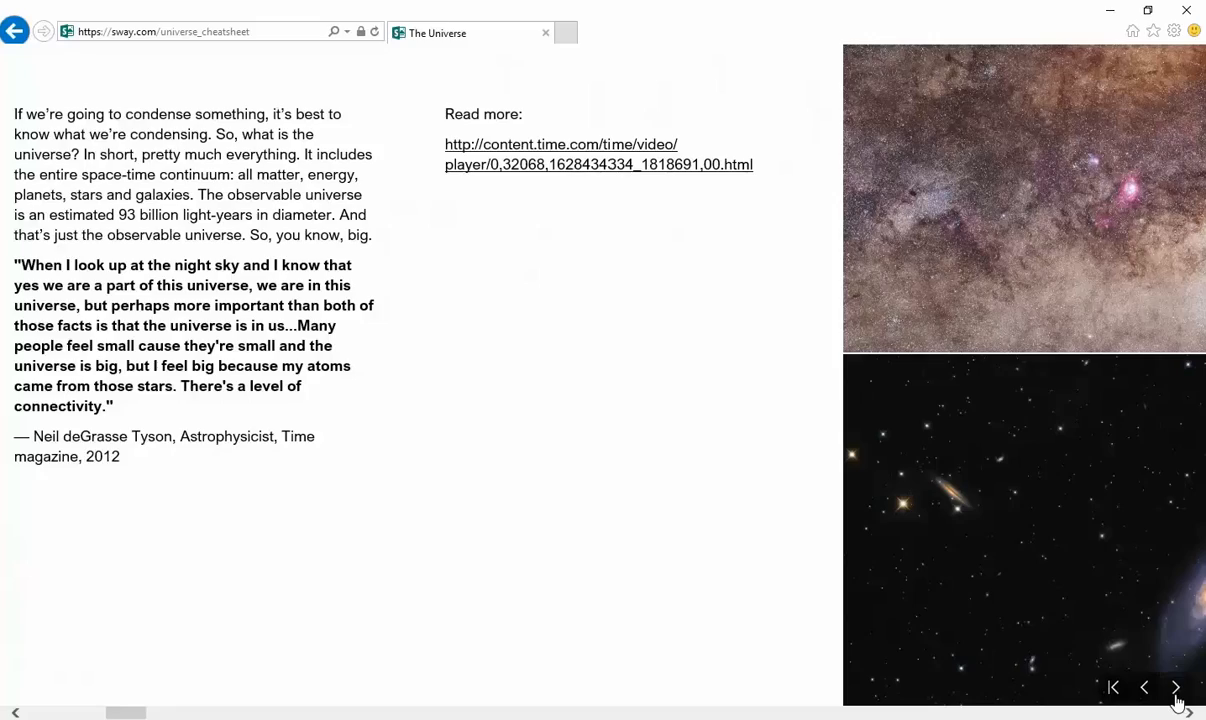
left_click(1174, 700)
left_click(1150, 700)
left_click(1150, 700)
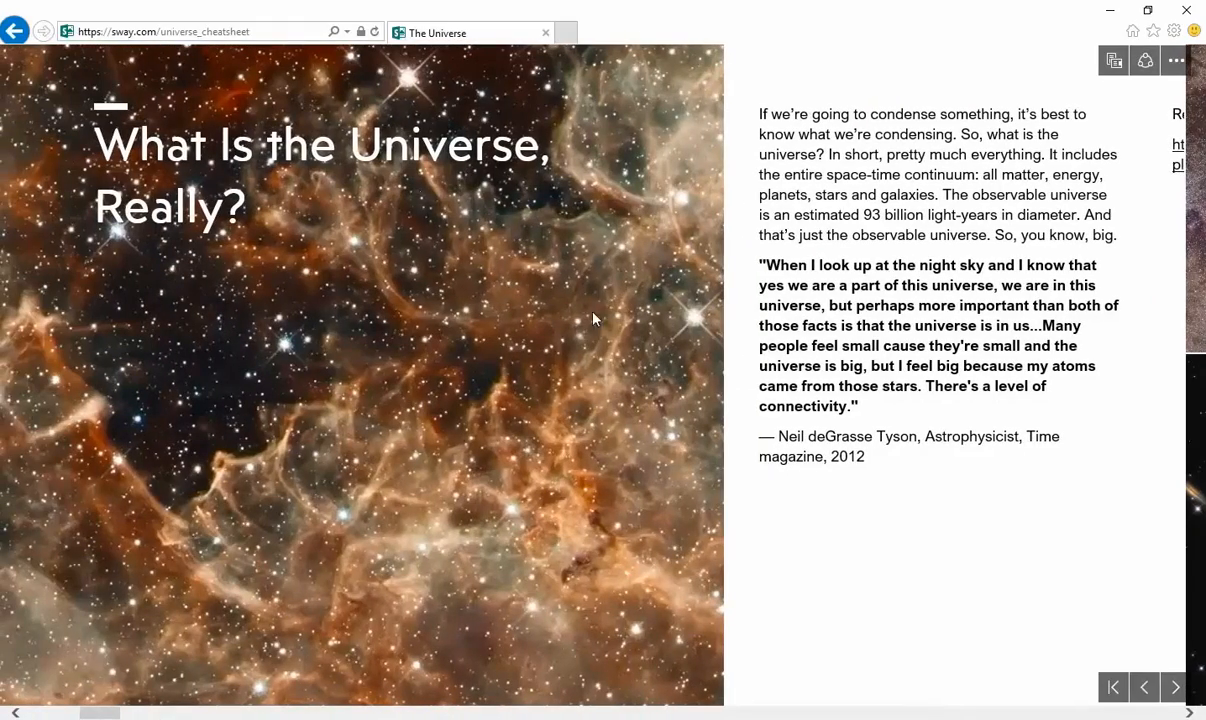
left_click(9, 40)
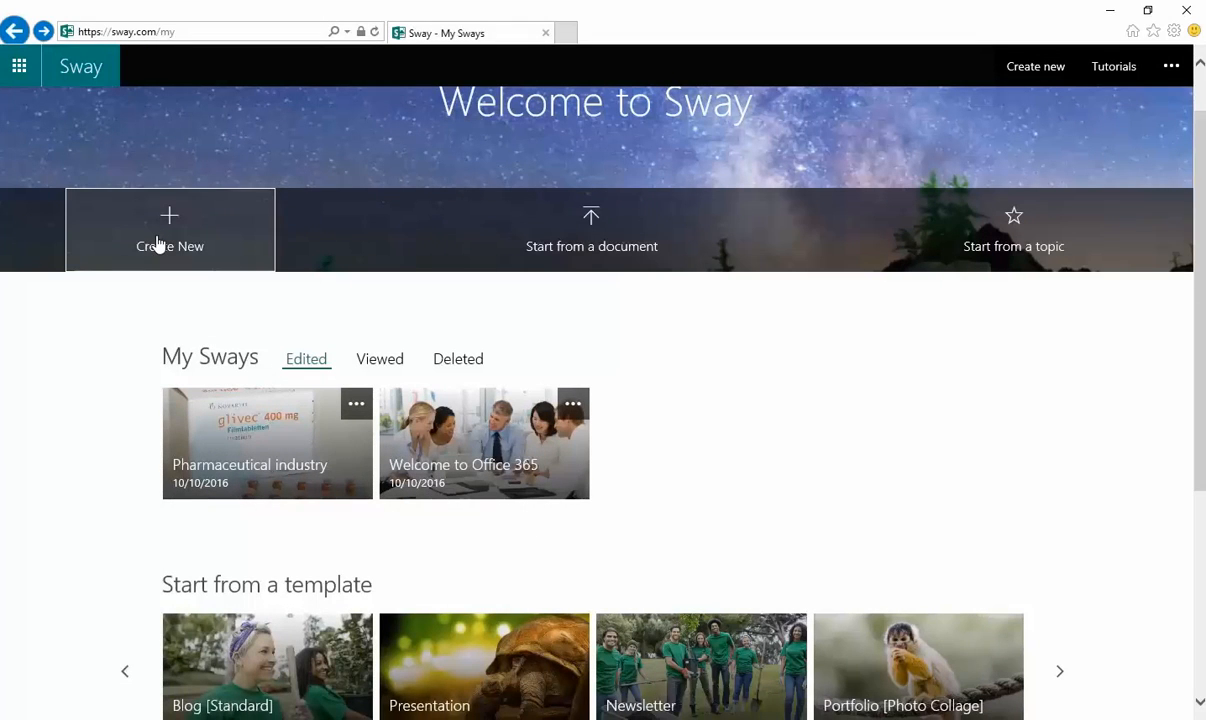
Create a blank Sway and title it 'Contoso's Annual Hiking Trip'
left_click(157, 243)
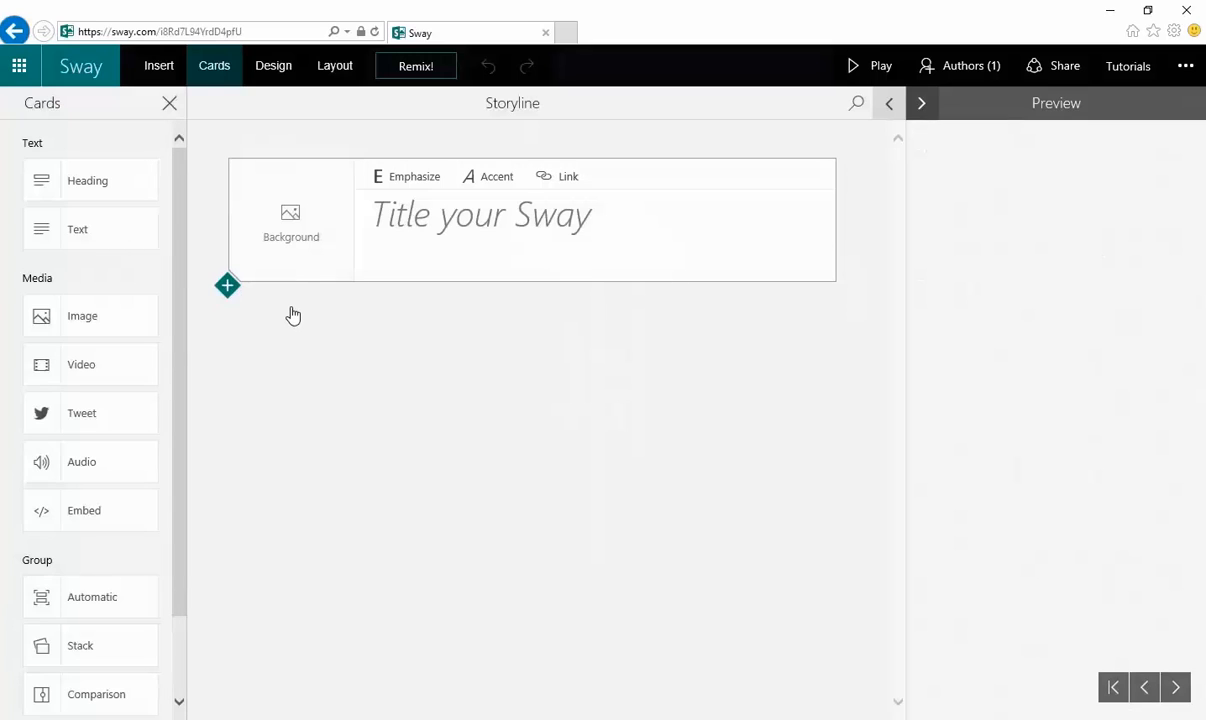
left_click(399, 220)
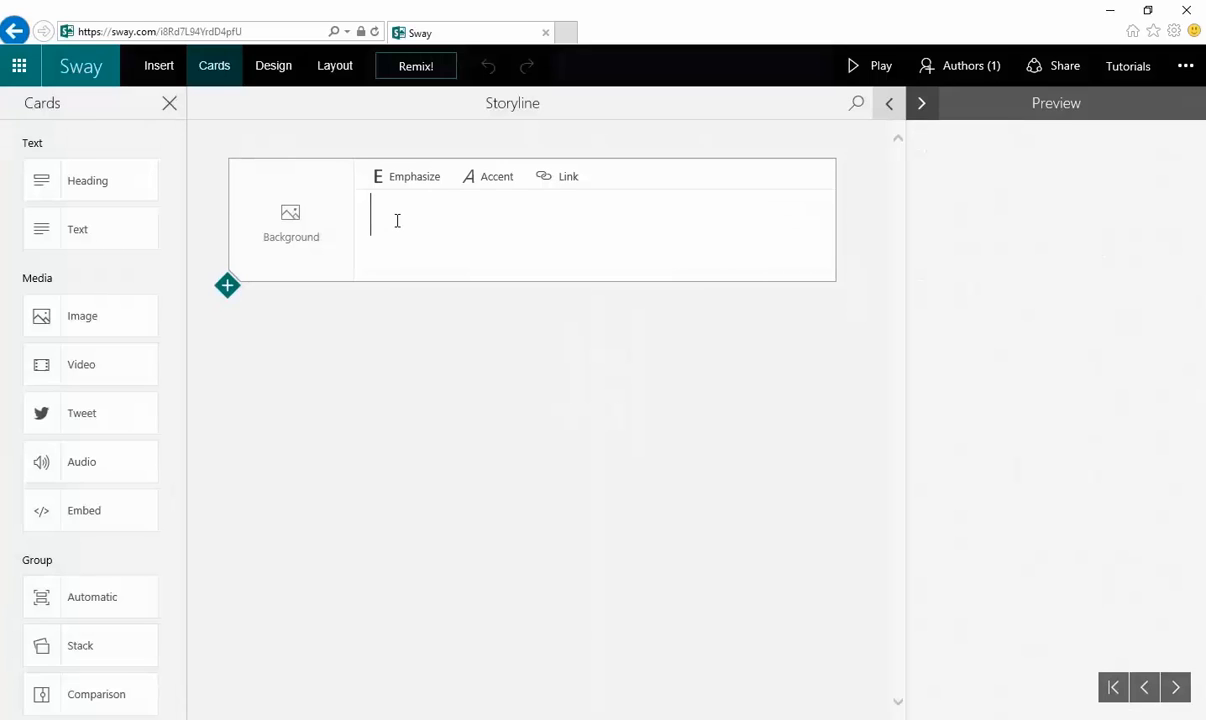
type("Contoso")
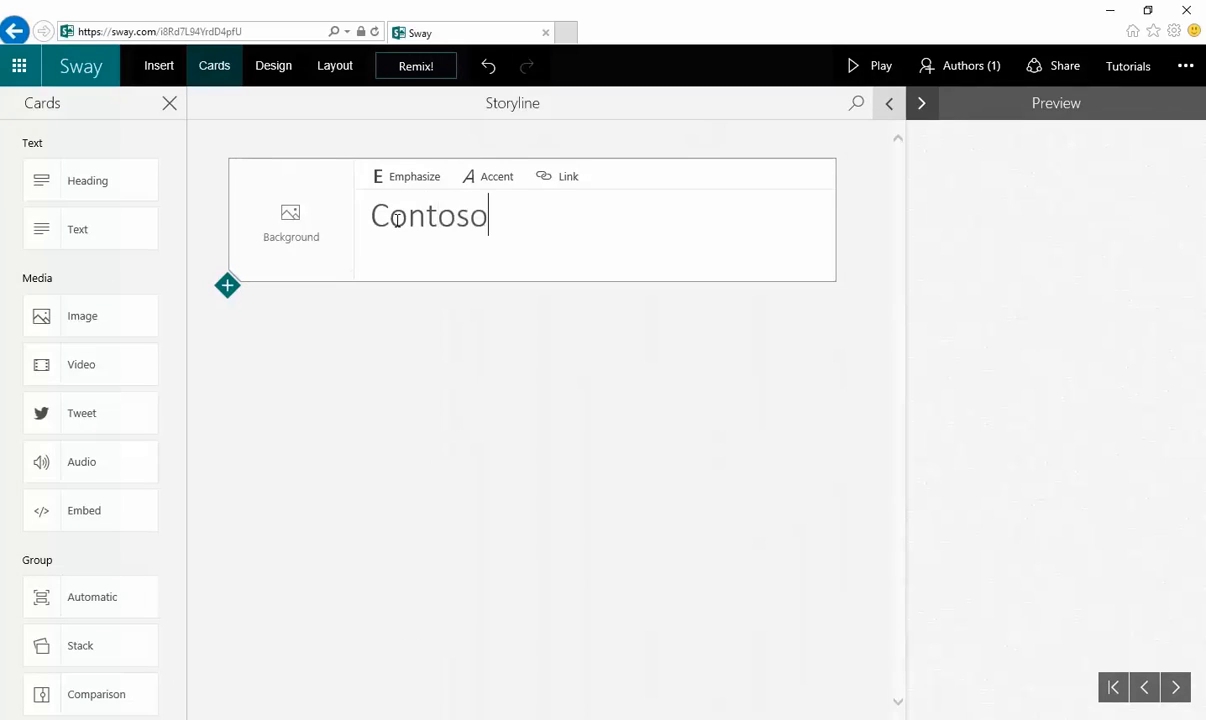
type("'s Annual Hik")
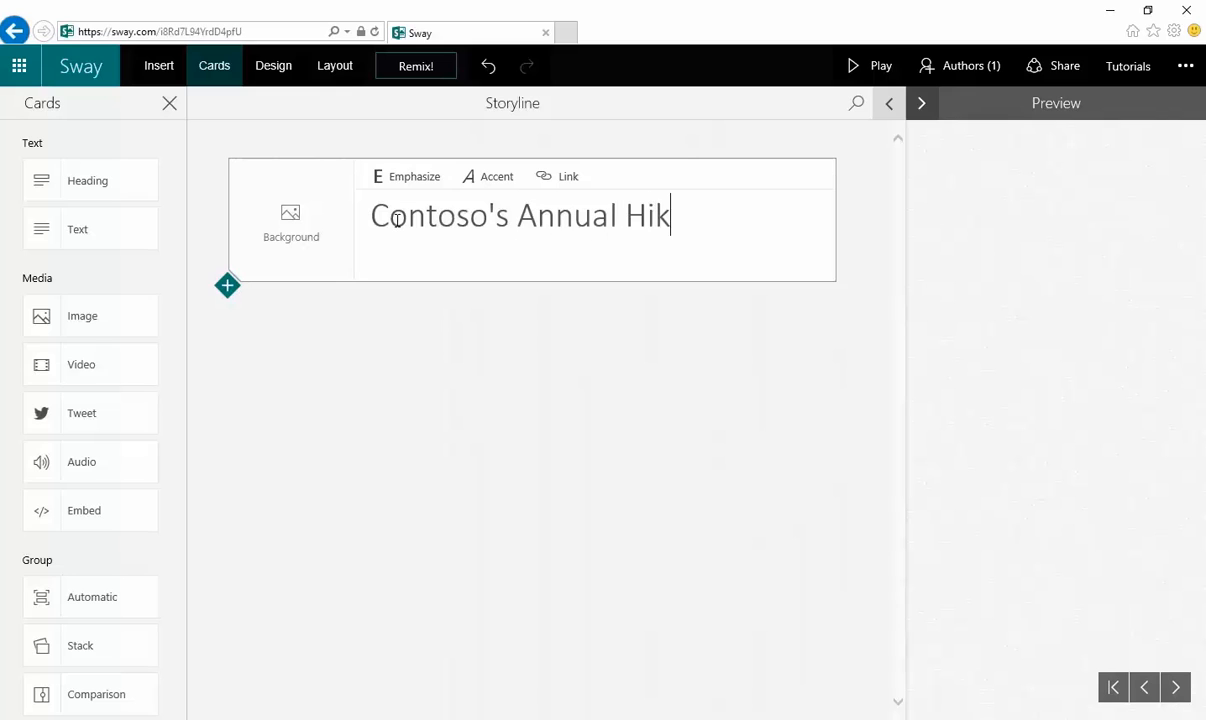
type("ing TRrp")
key("BackSpace")
key("BackSpace")
key("BackSpace")
type("rip")
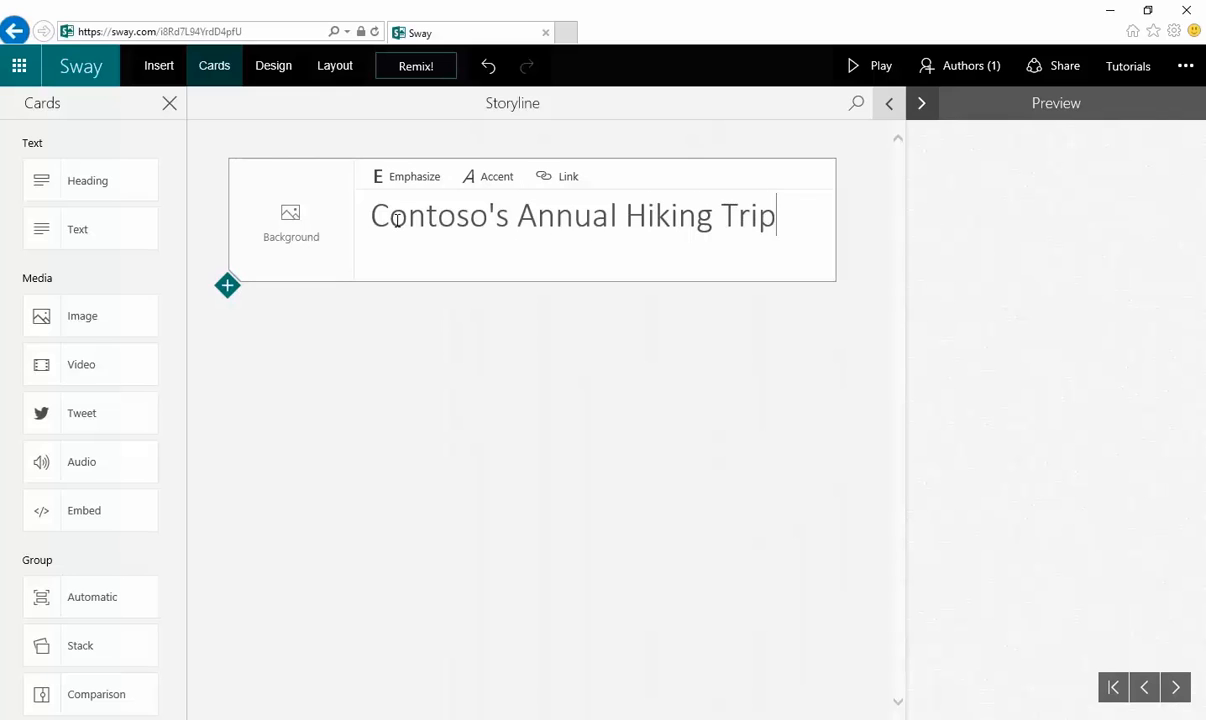
Search images for 'hiking' and put the sandstone canyon arch photo on the title card
left_click(290, 218)
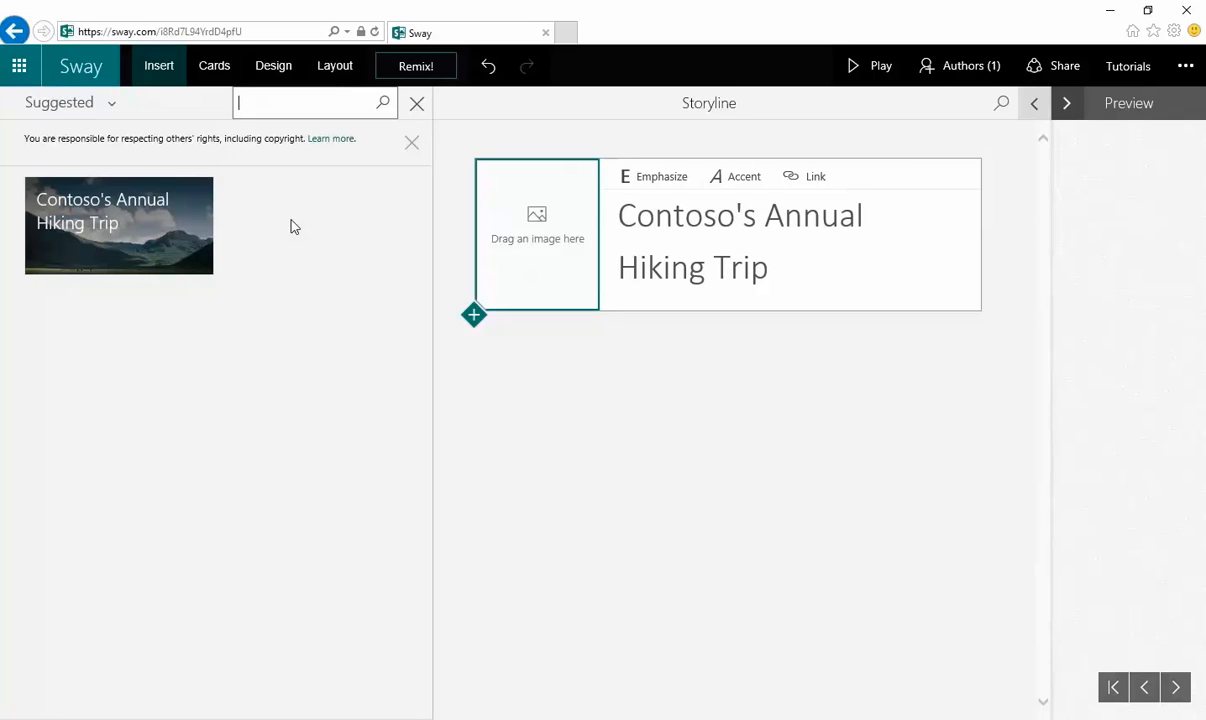
left_click(136, 240)
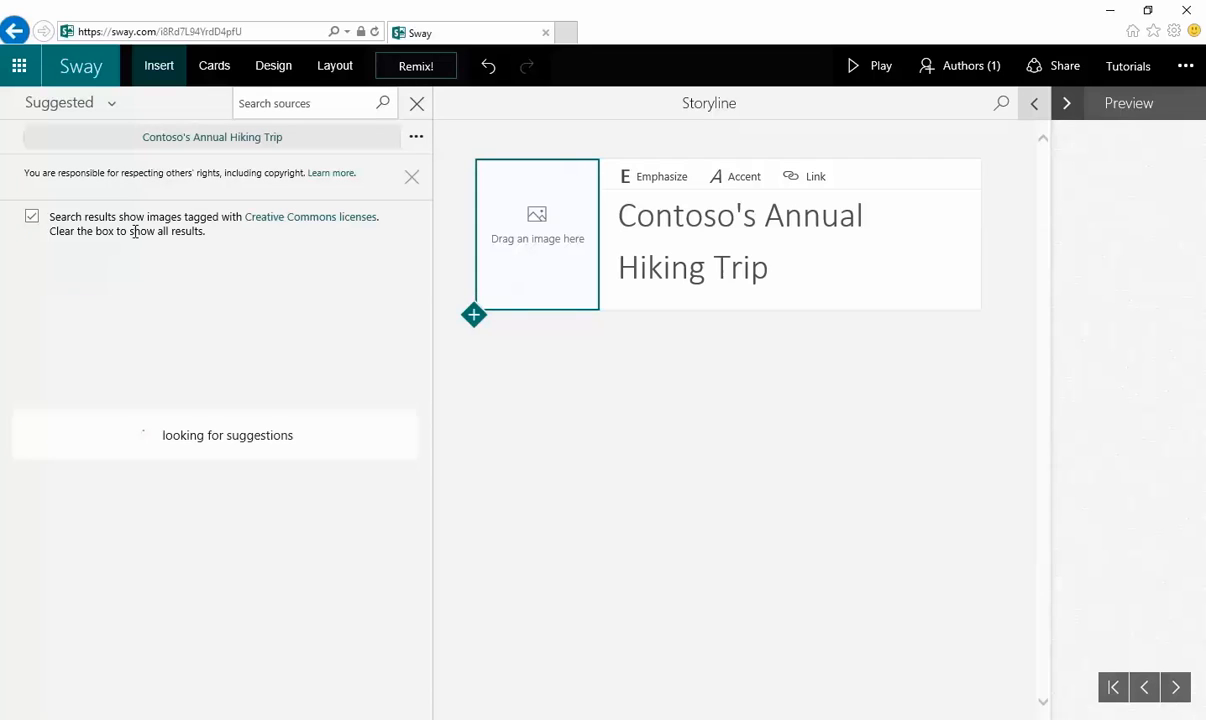
scroll(161, 301, "down", 3)
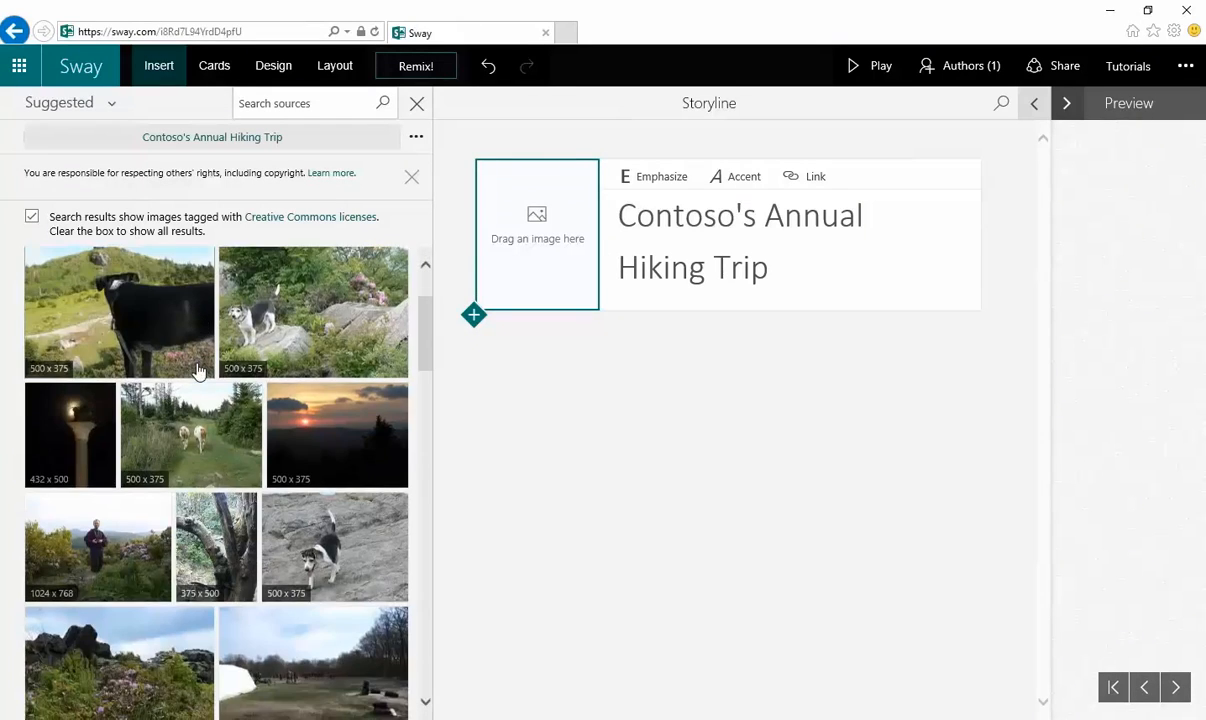
scroll(197, 374, "up", 5)
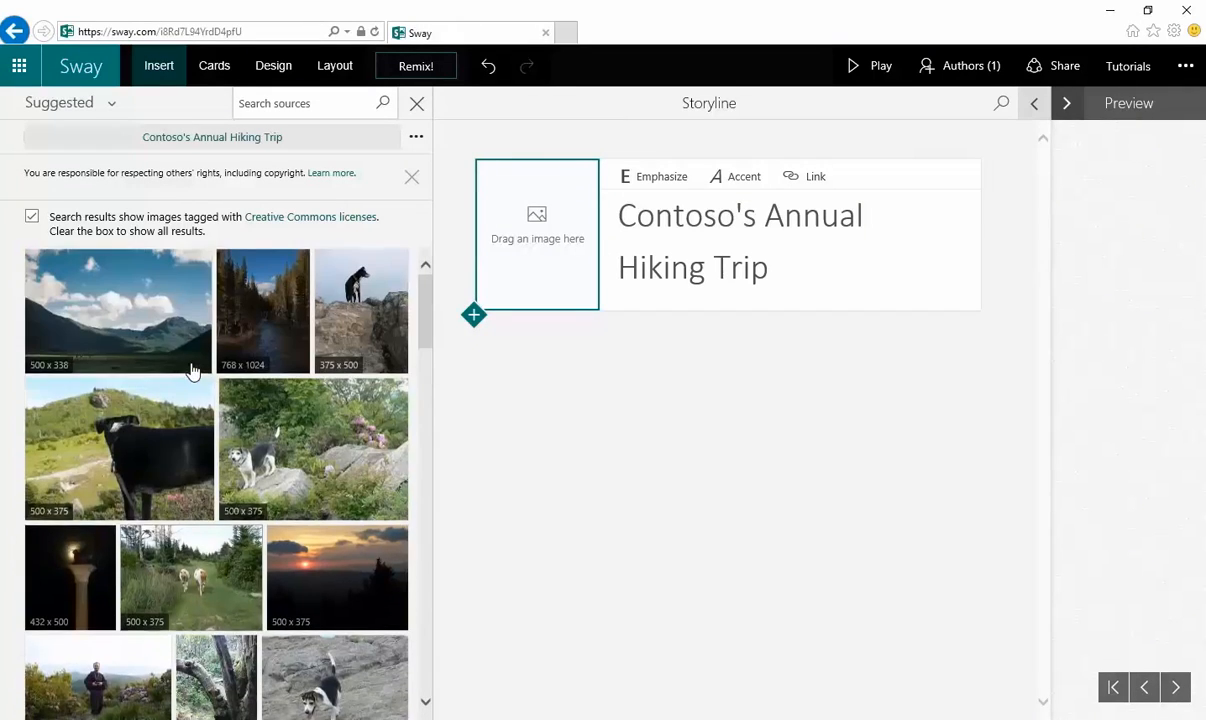
left_click(281, 105)
type("h")
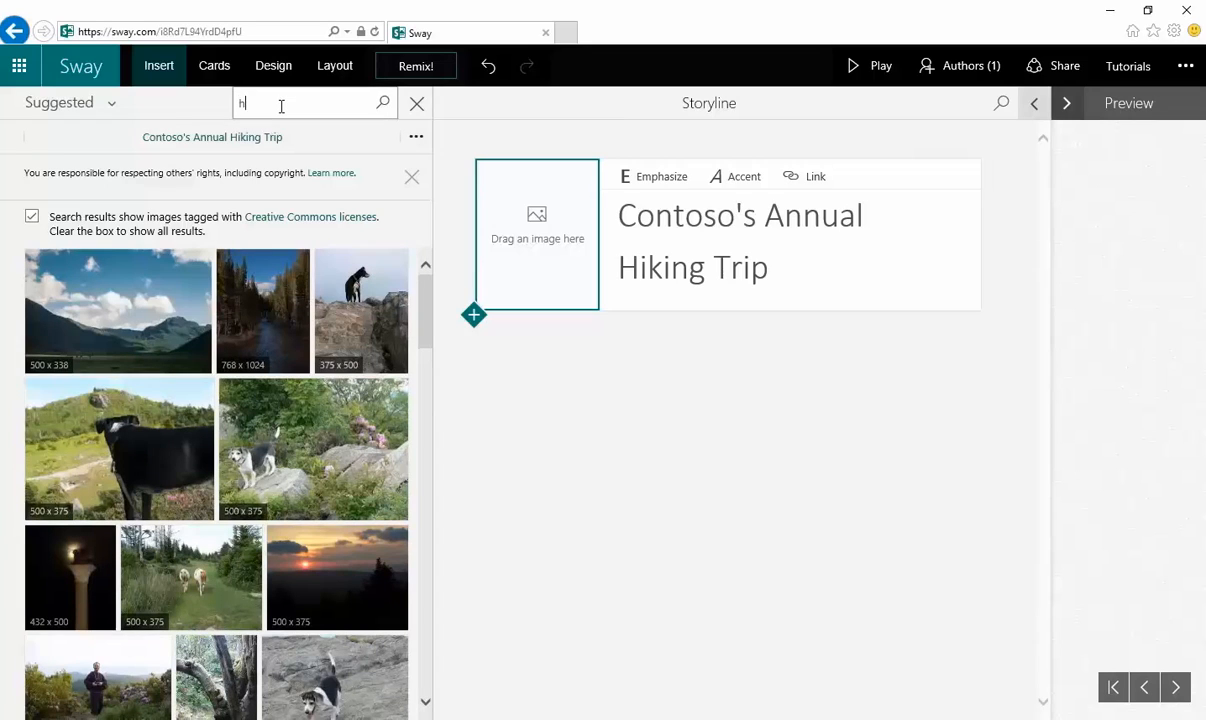
type("iking")
key("Return")
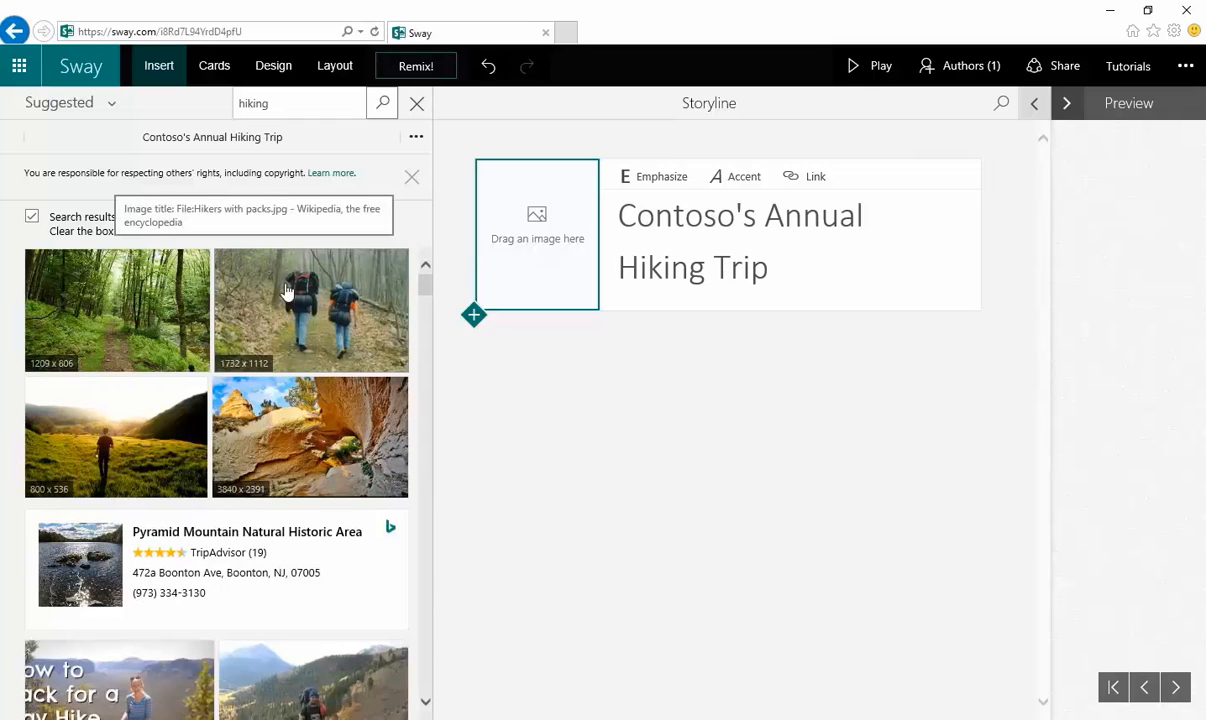
left_click_drag(274, 422, 514, 228)
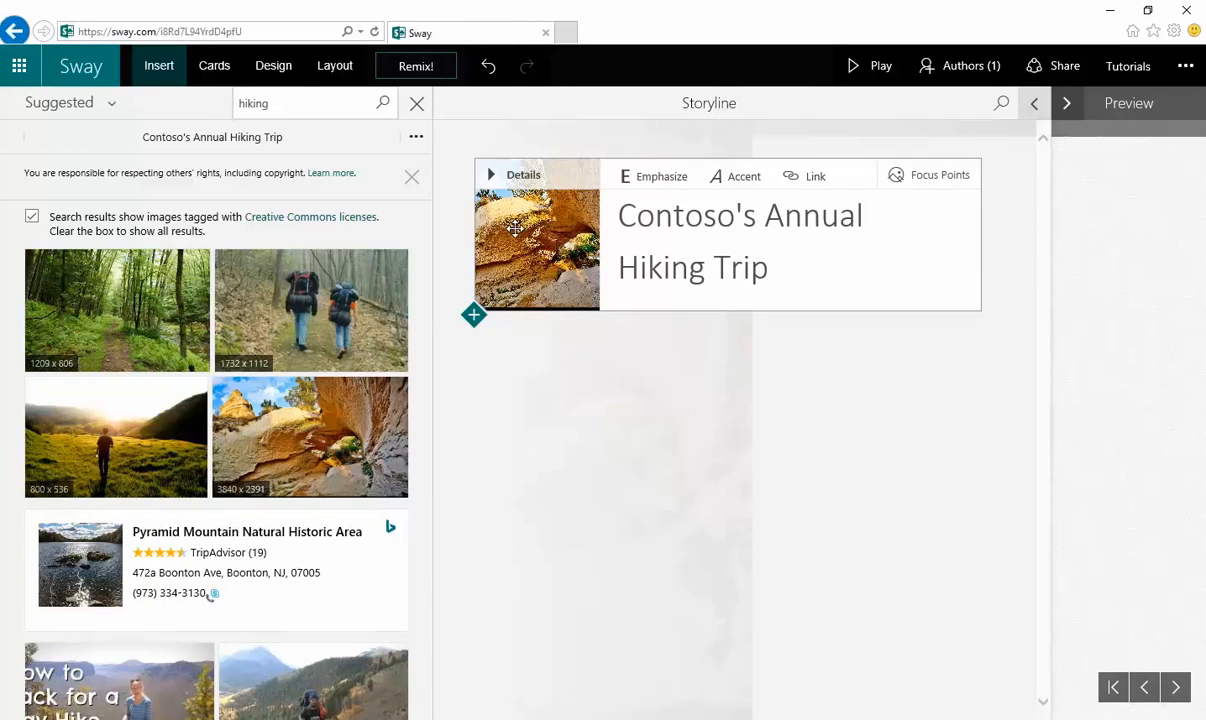
left_click(213, 66)
Add a video card below the title holding the 'How to Pack for a Day Hike' video
left_click_drag(86, 352, 377, 314)
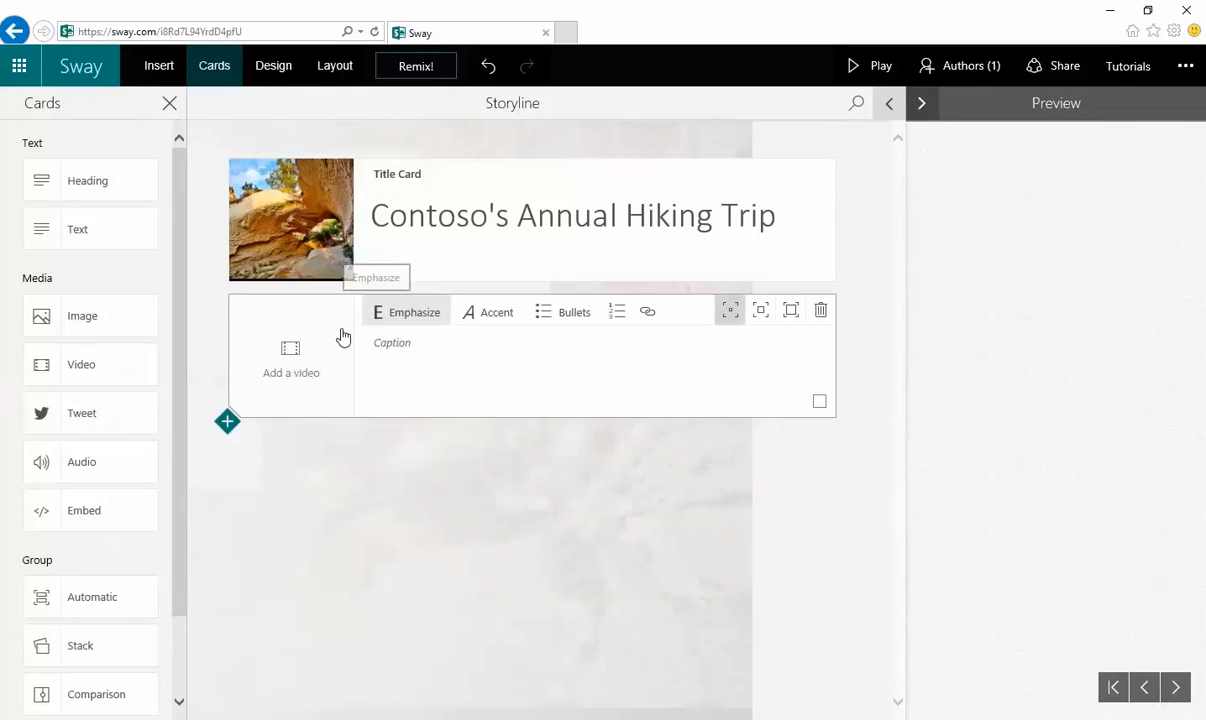
left_click(287, 372)
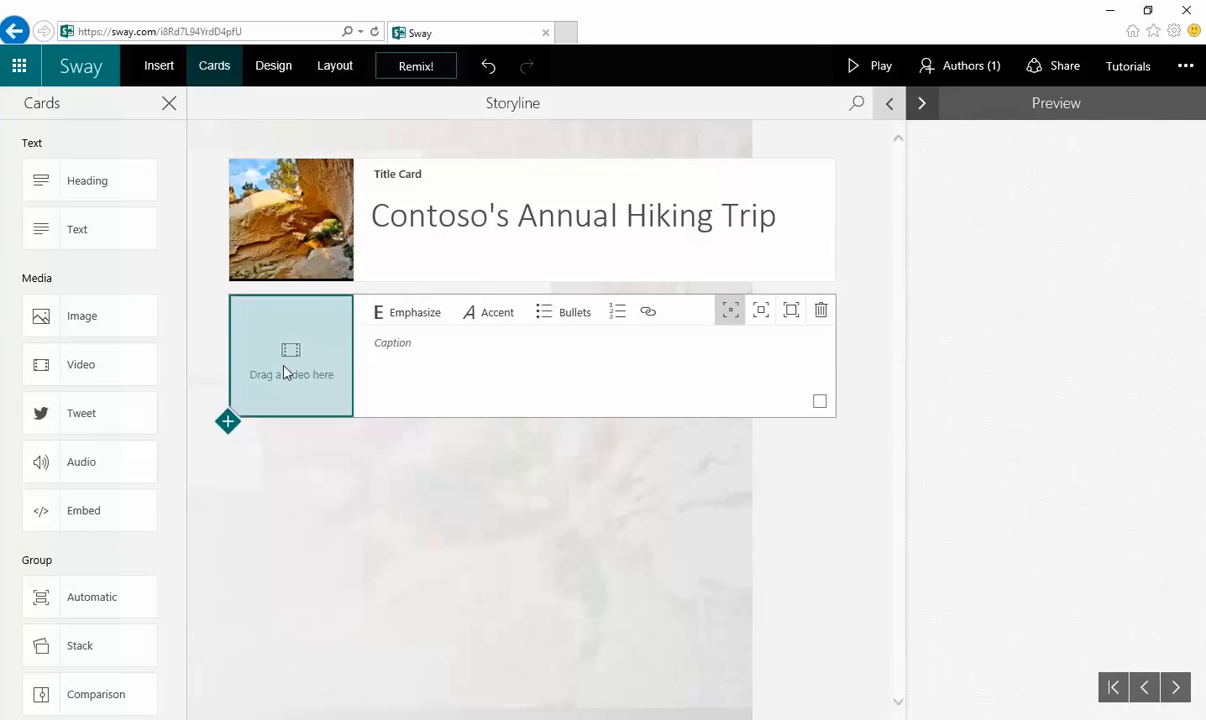
scroll(283, 375, "down", 3)
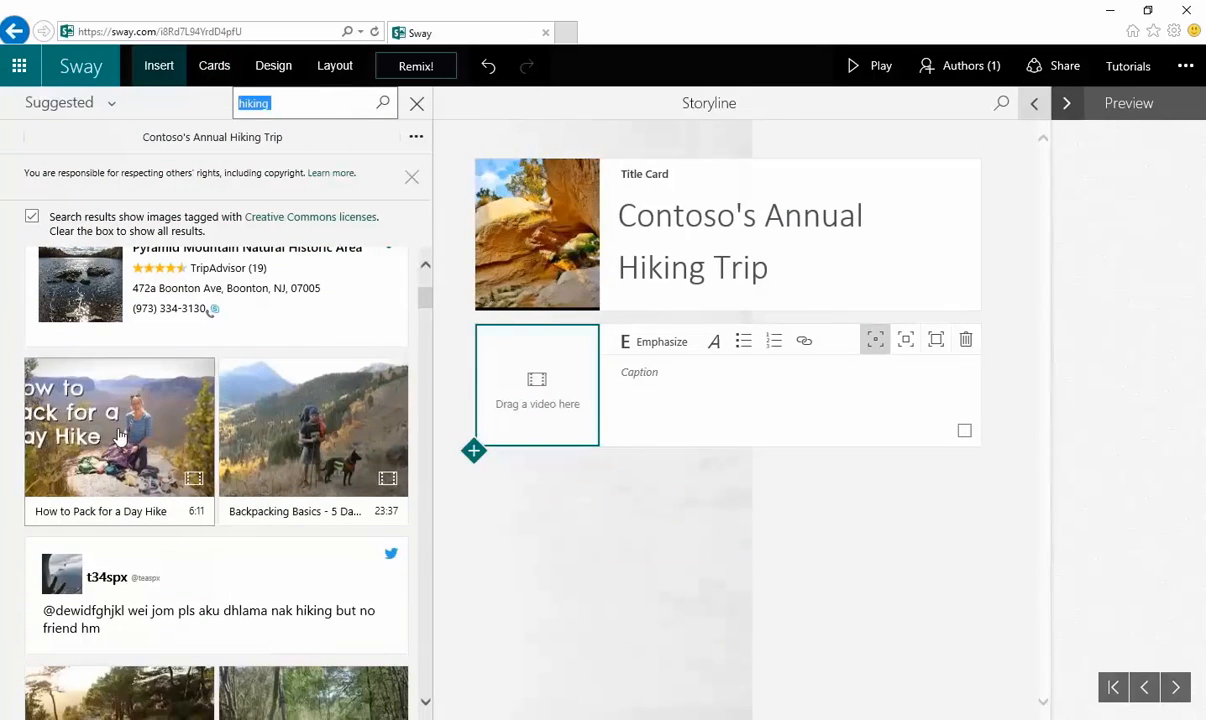
left_click_drag(110, 414, 533, 393)
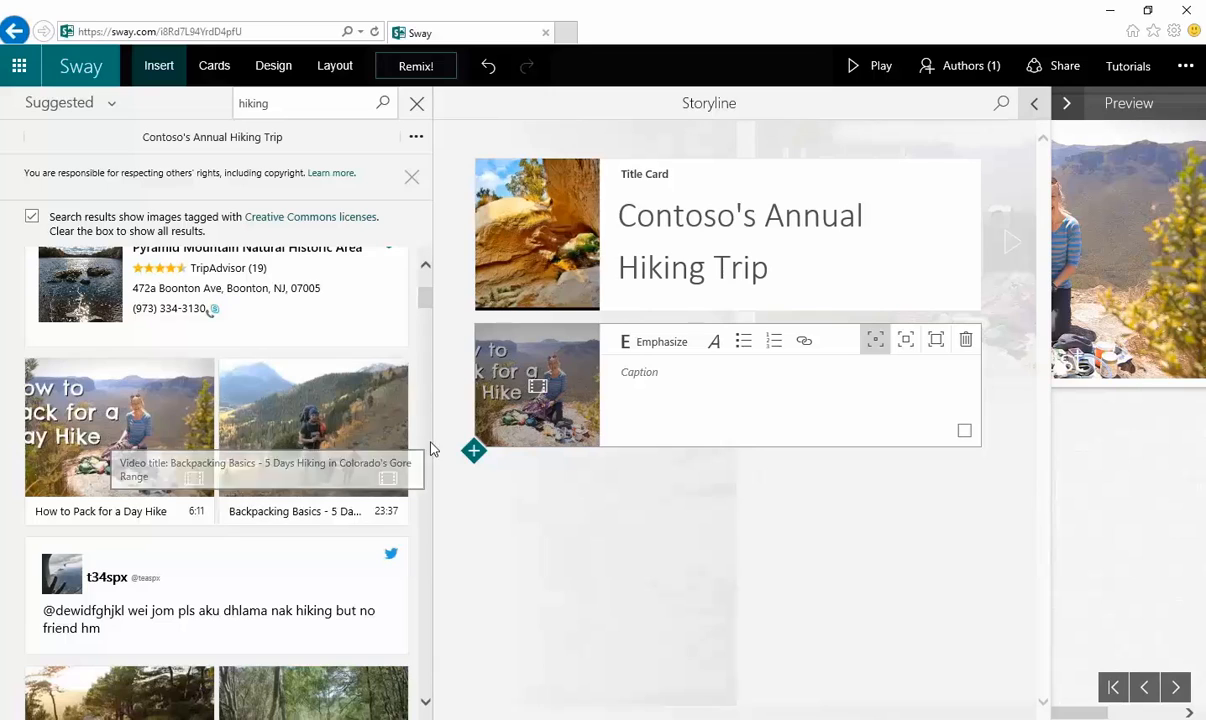
Add an empty text card below the video card
left_click(473, 453)
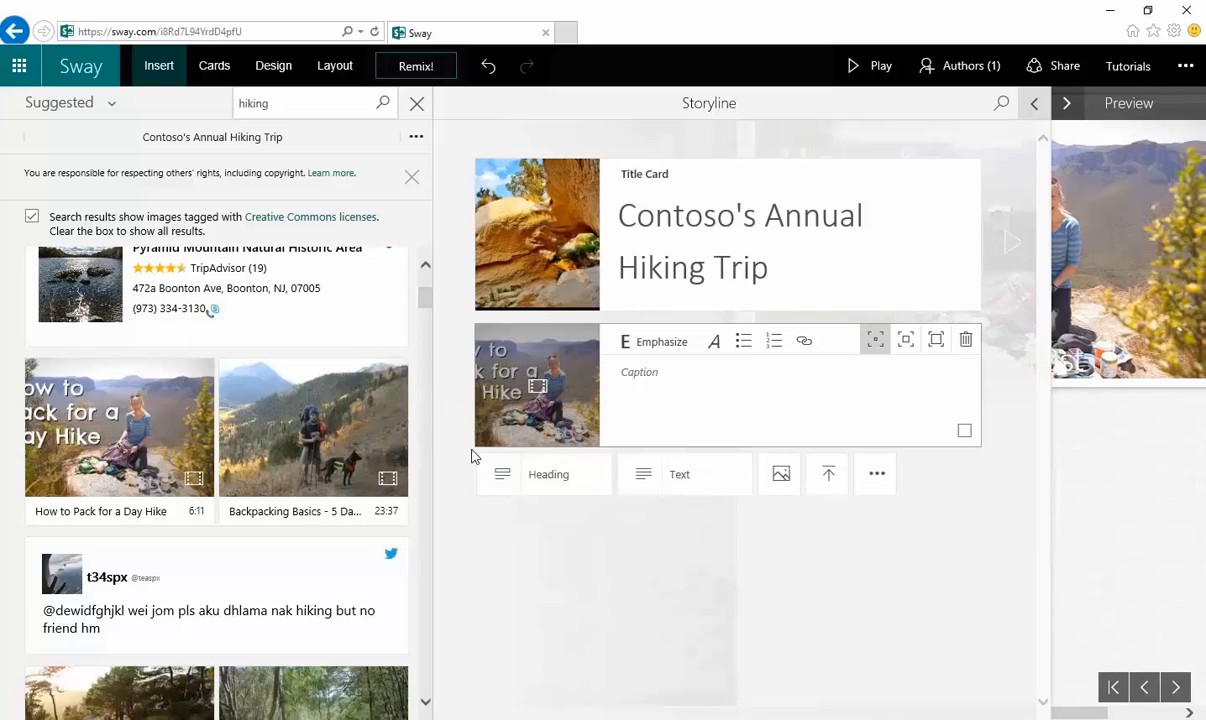
left_click(646, 473)
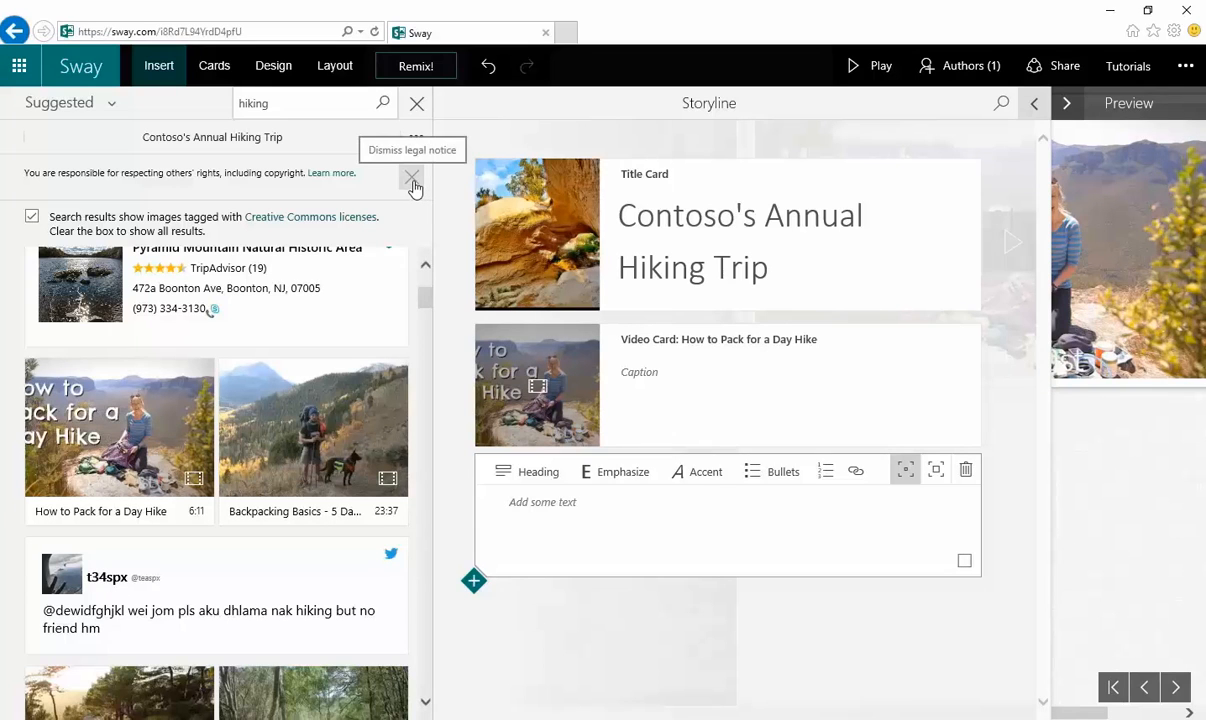
left_click(214, 65)
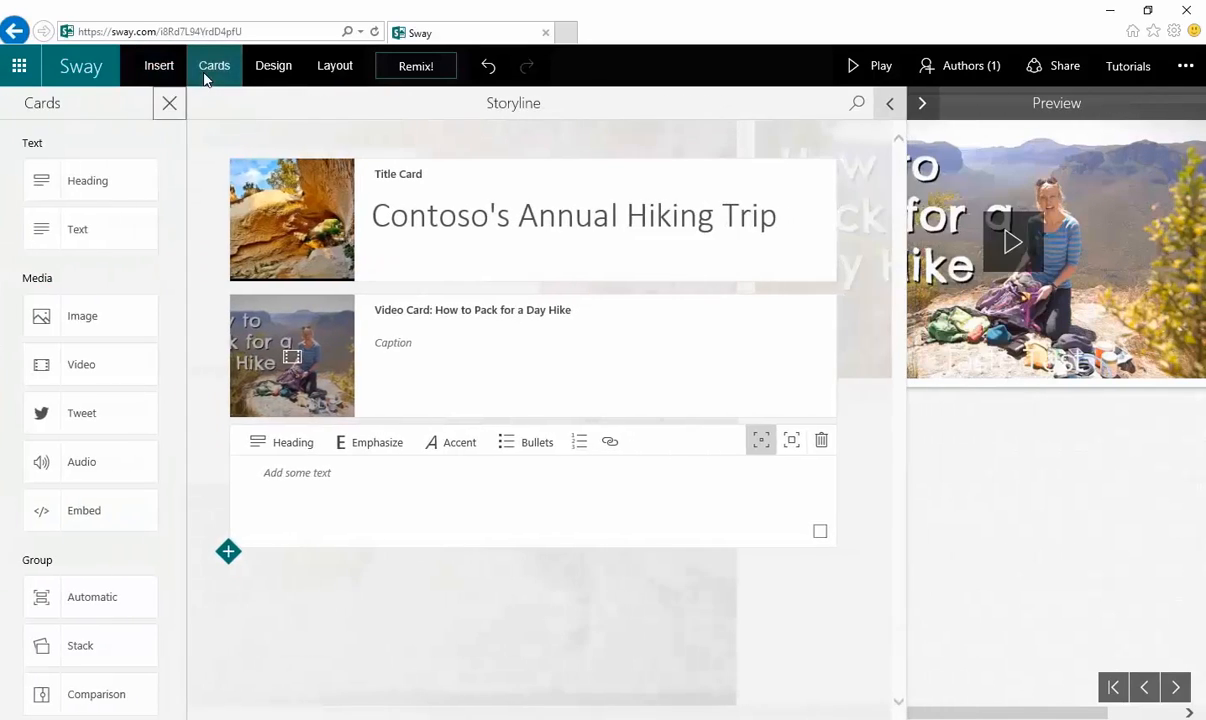
Add a heading card below the text card and write 'Rules to adhere to when hiking in a group:'
mouse_move(83, 192)
left_mouse_down()
mouse_move(200, 290)
mouse_move(377, 590)
left_mouse_up()
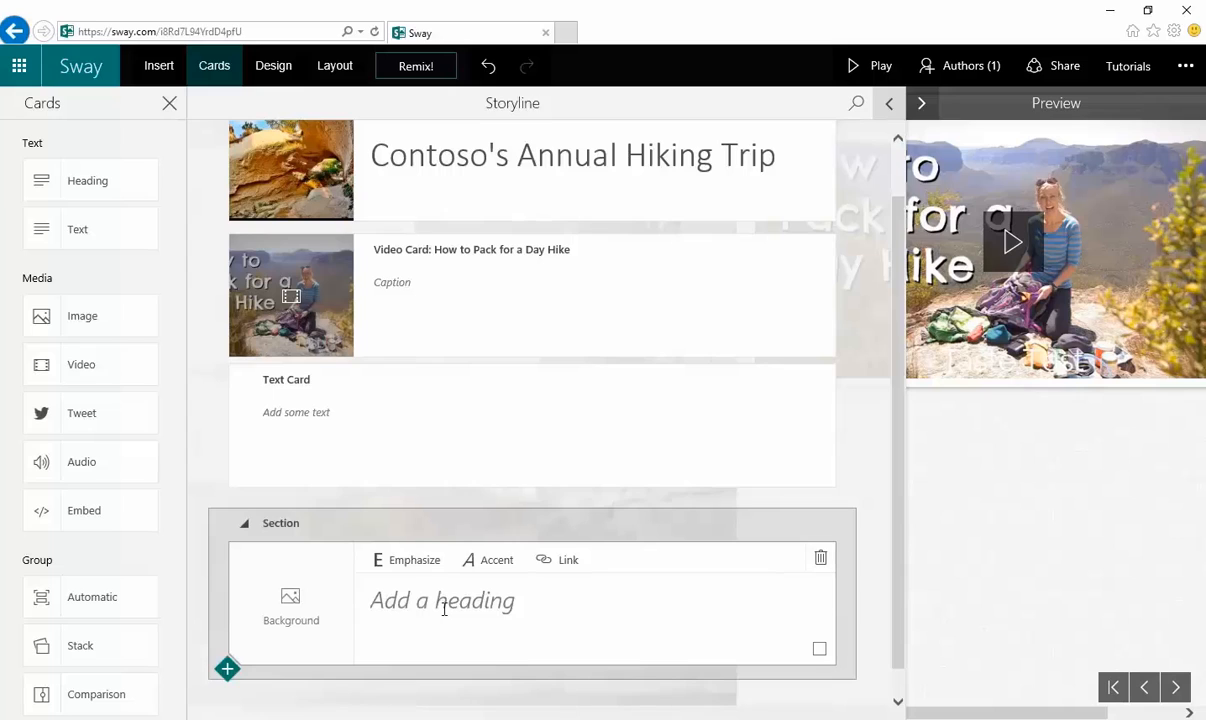
scroll(444, 608, "up", 1)
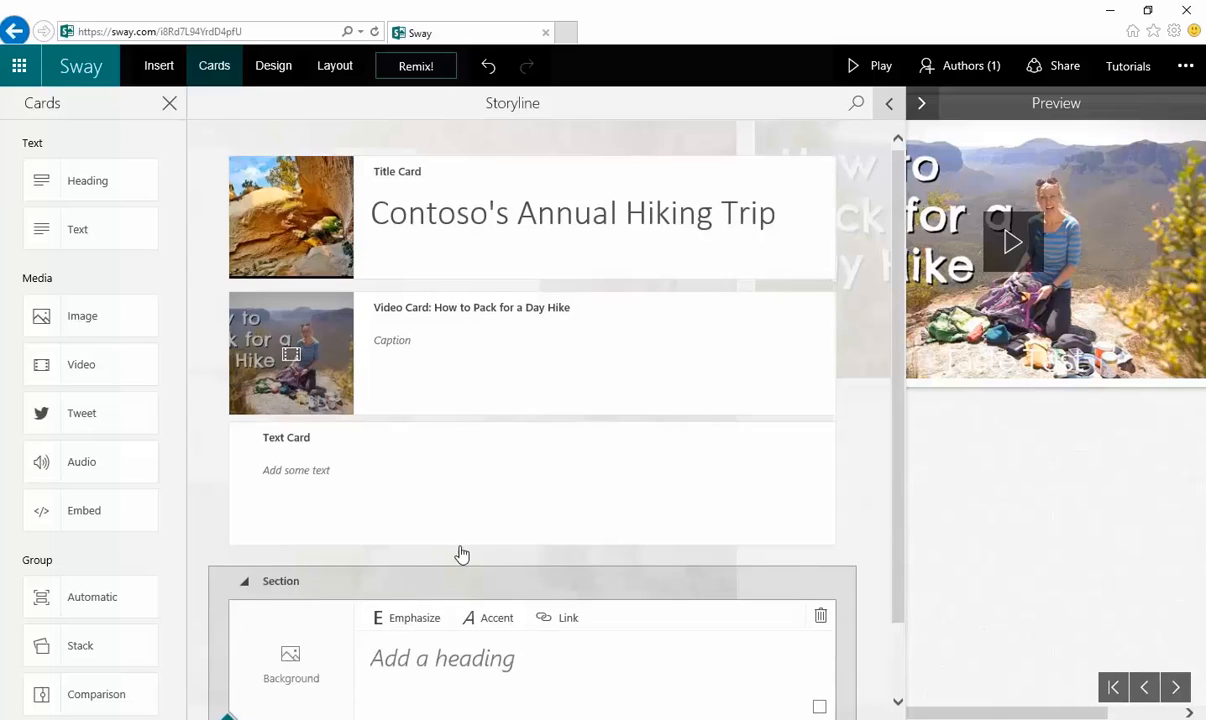
left_click(420, 465)
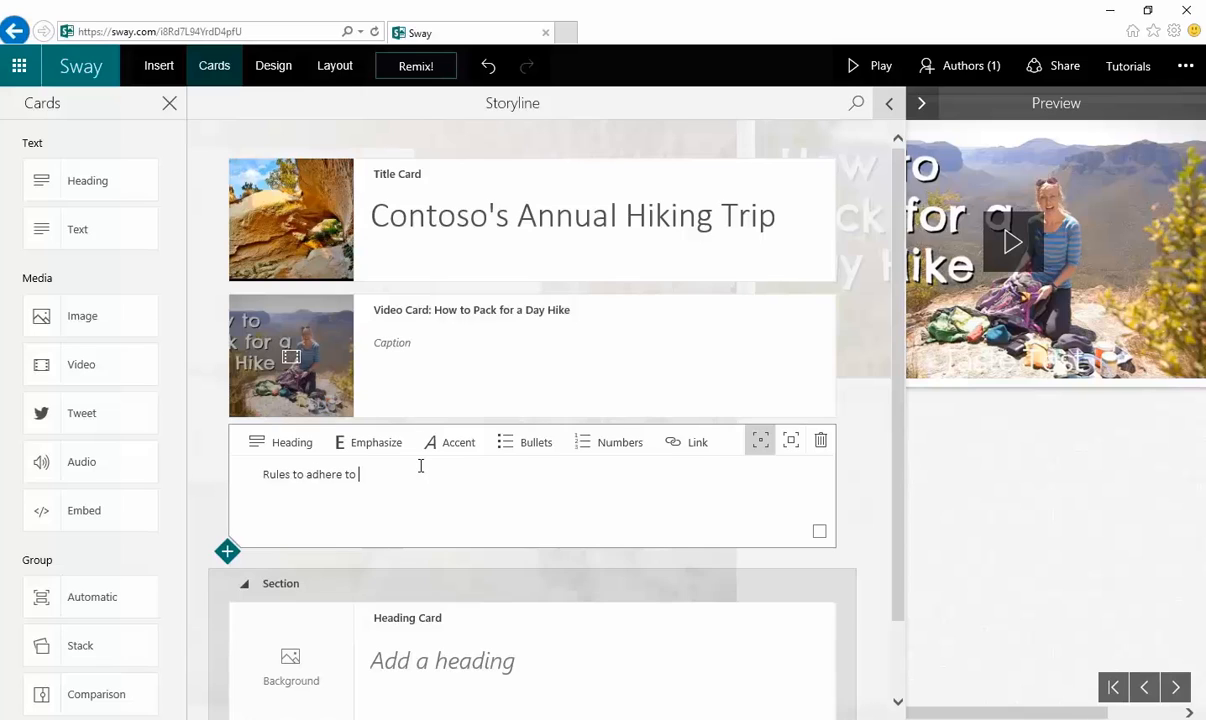
type("when hh")
key("BackSpace")
key("BackSpace")
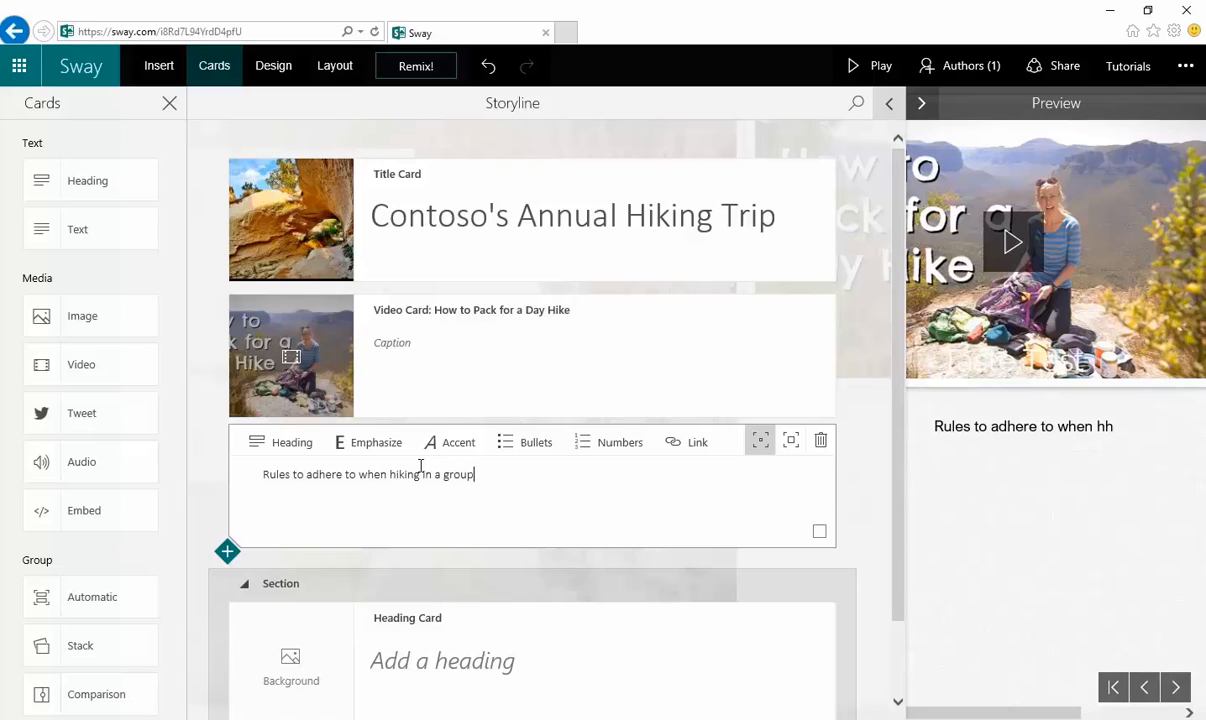
key("Return")
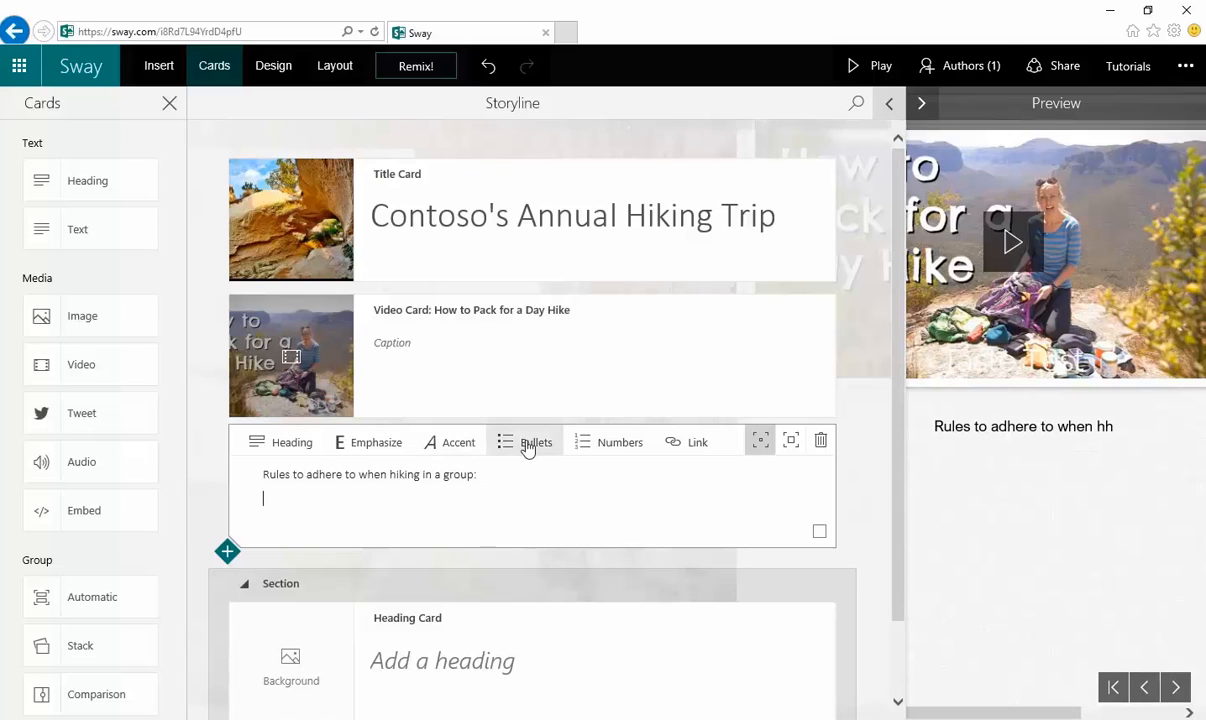
List the bulleted rules: stay close, don't pet any bears, bring plenty of water
left_click(527, 443)
type("stay close")
key("Return")
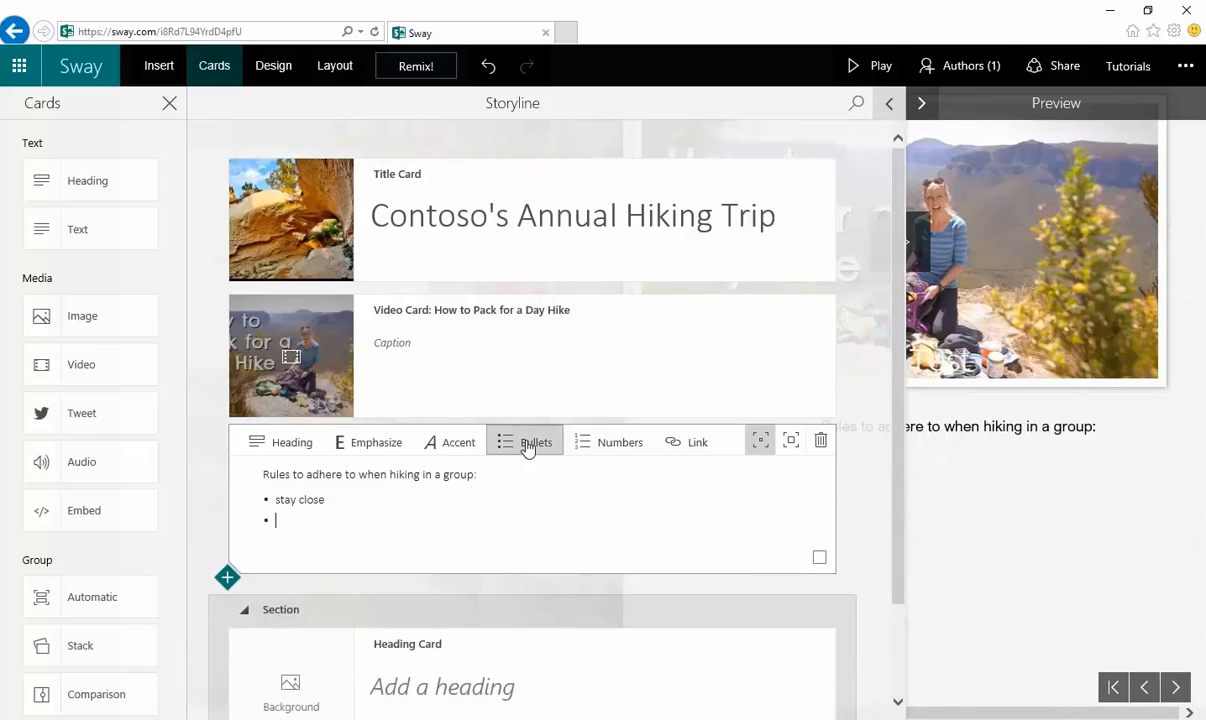
type("don't pet any bea")
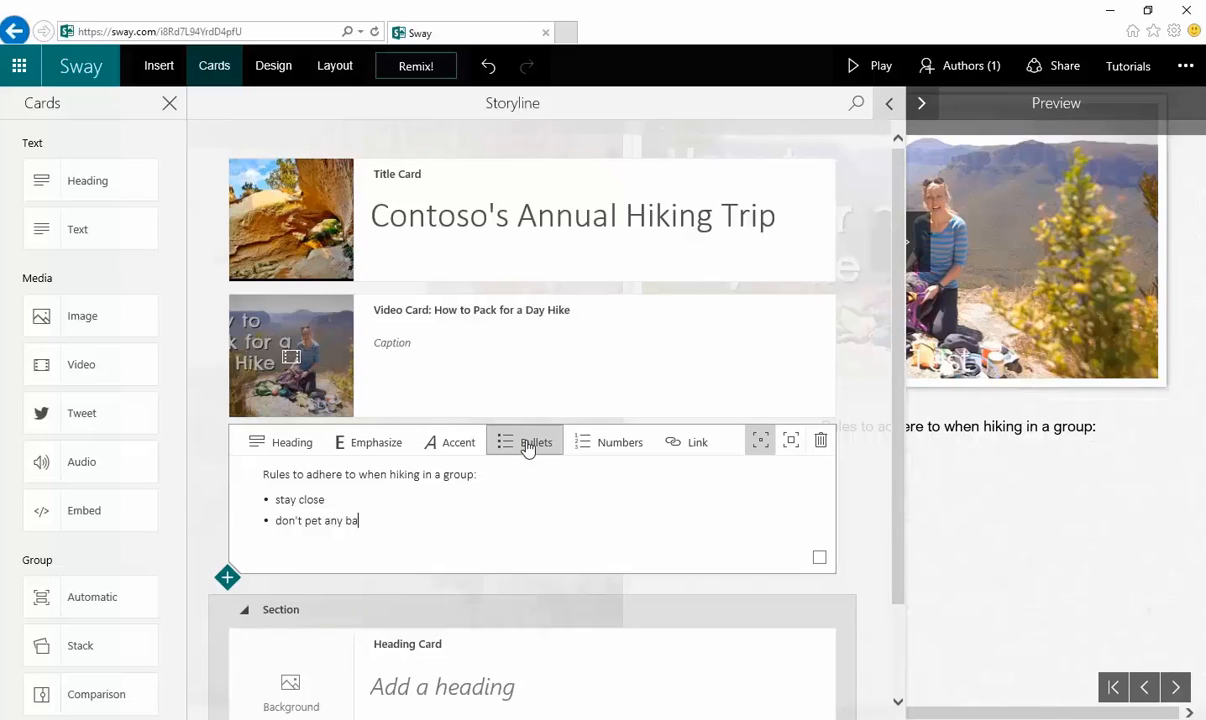
type("rs")
key("Return")
type("bring plenty of water")
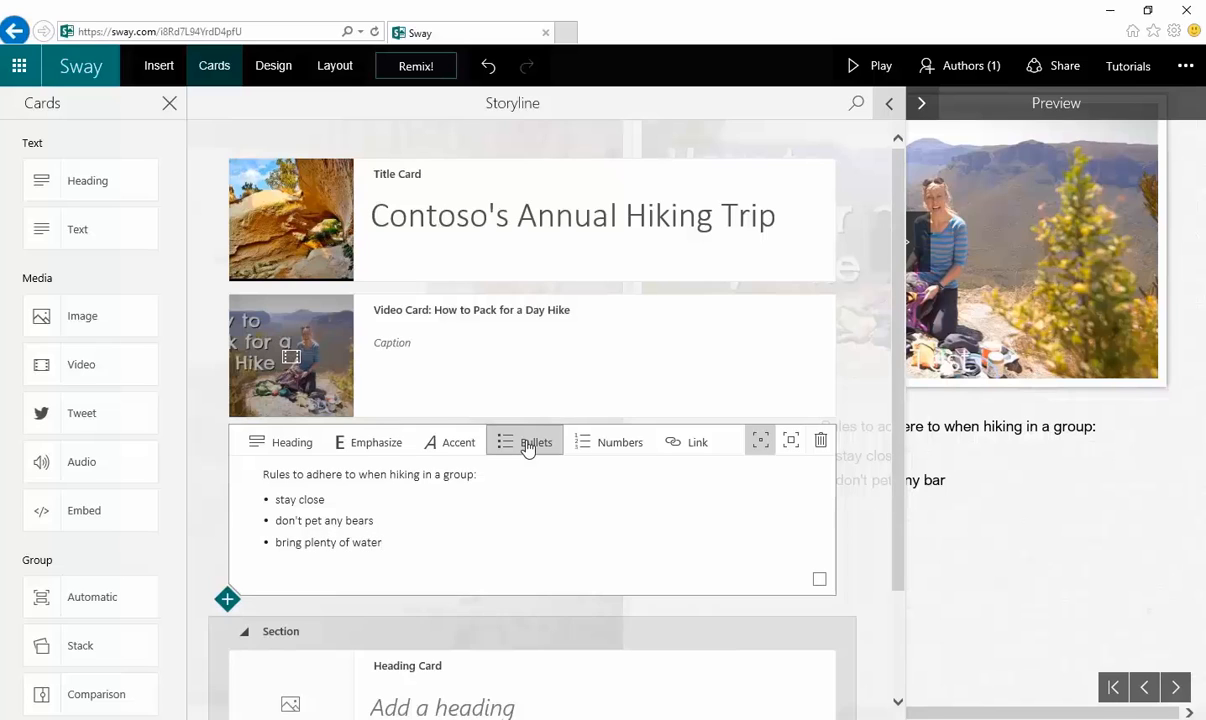
scroll(512, 479, "down", 2)
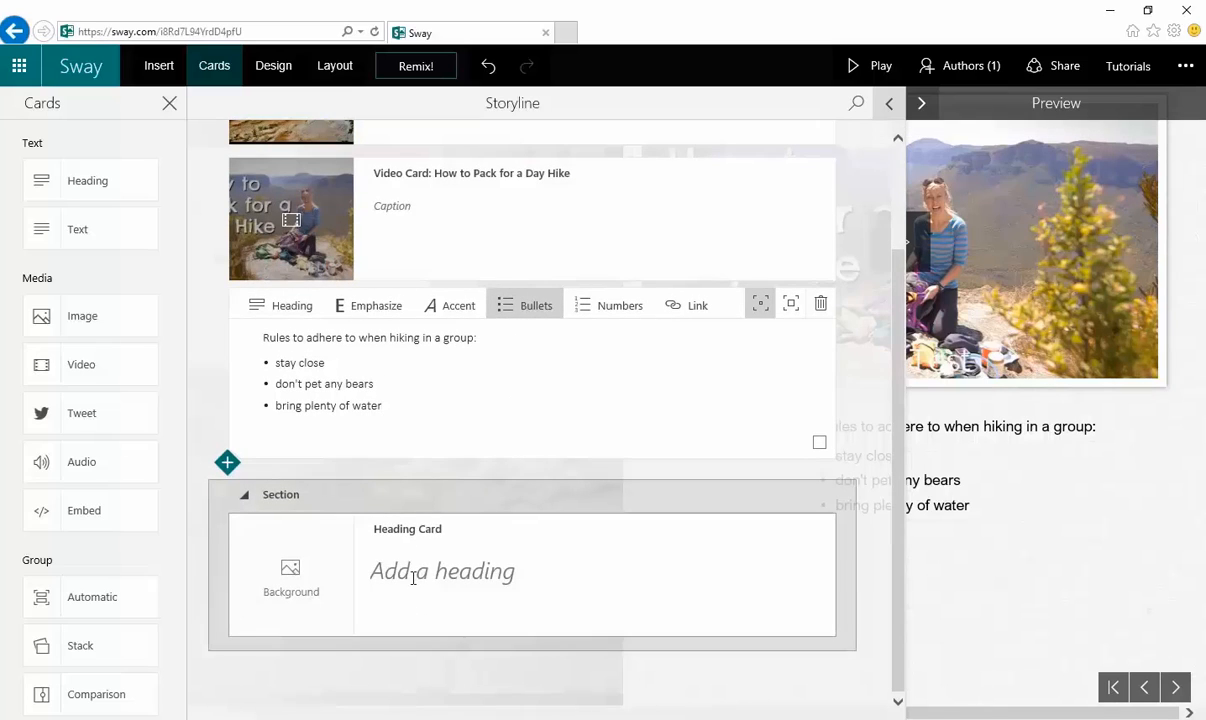
Write 'After Hiking Activities' in the heading and give it a champagne-toast photo from a socializing search
left_click(413, 577)
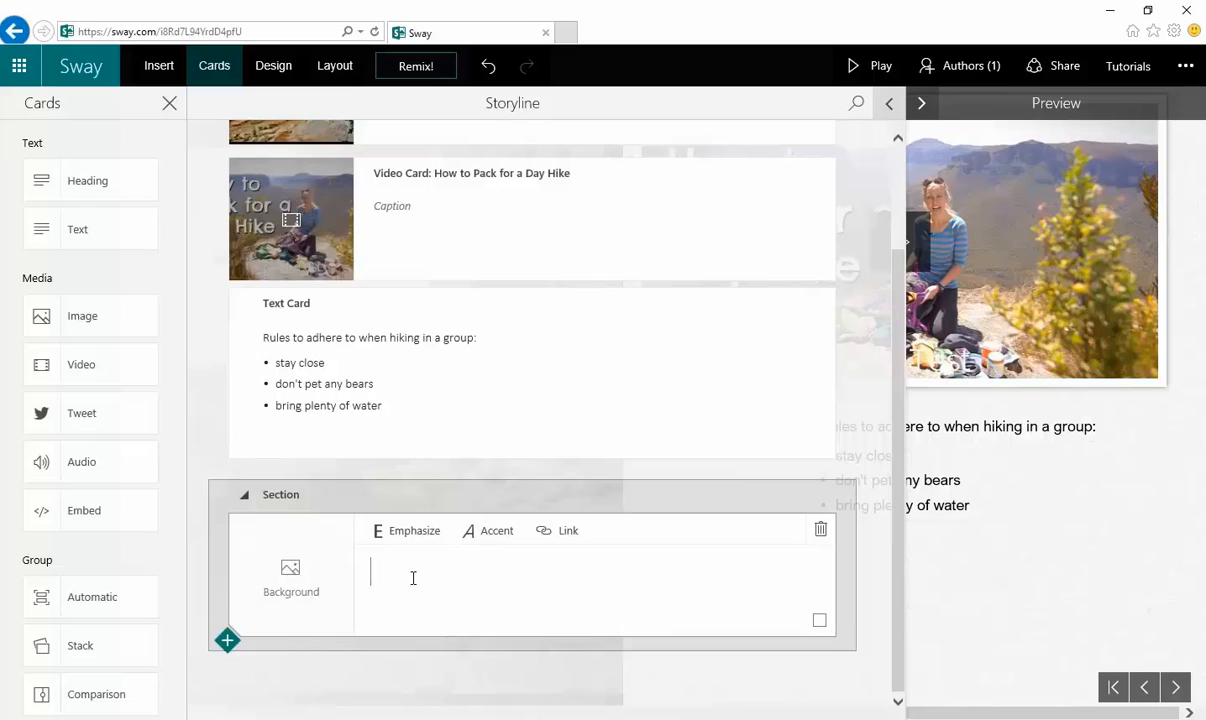
type("After Hik")
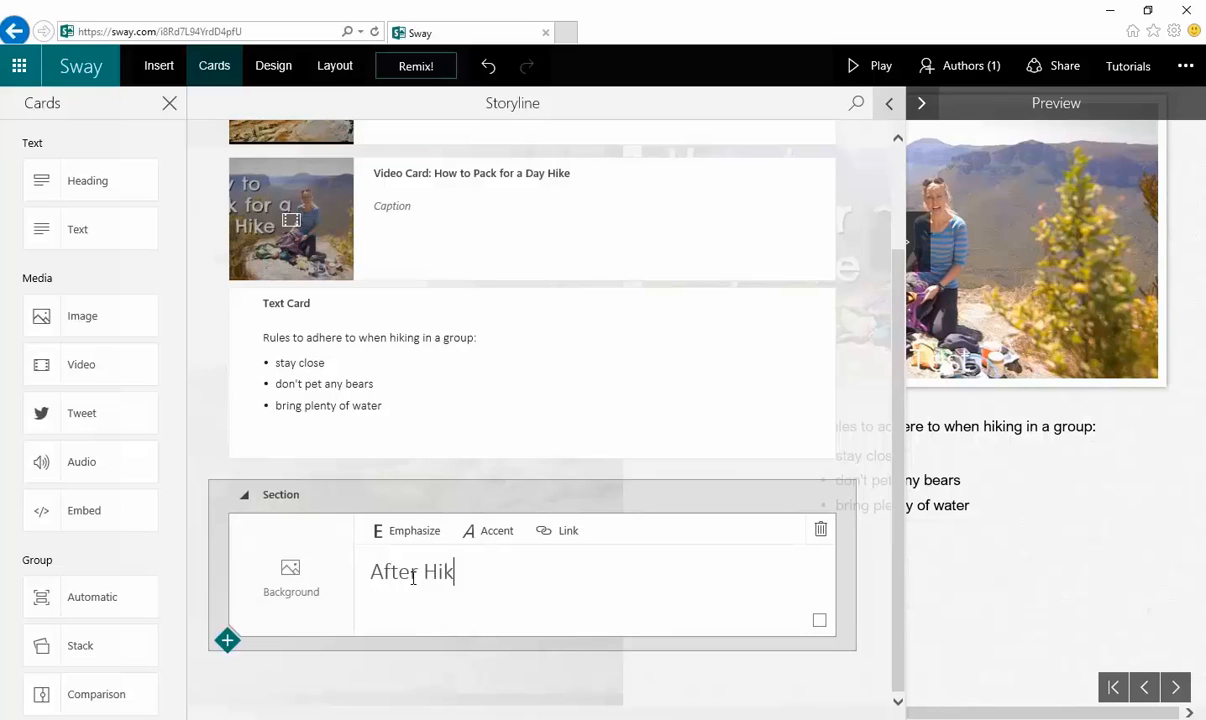
type("ing Activities")
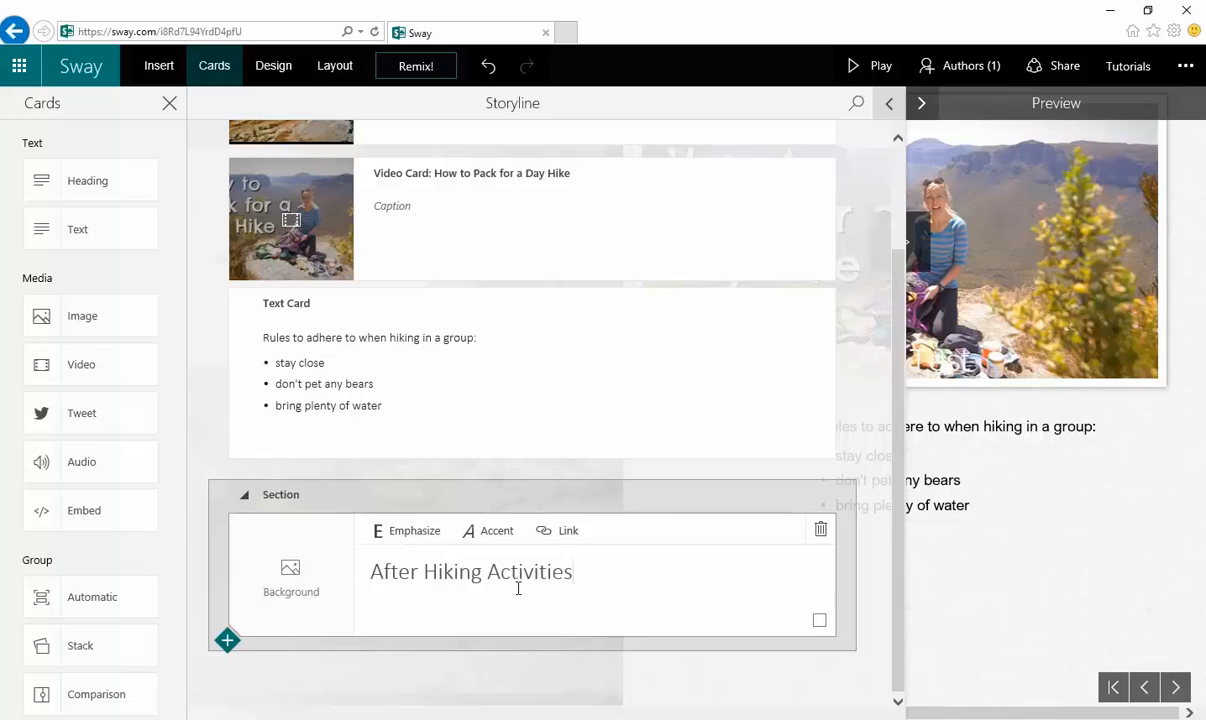
left_click(285, 575)
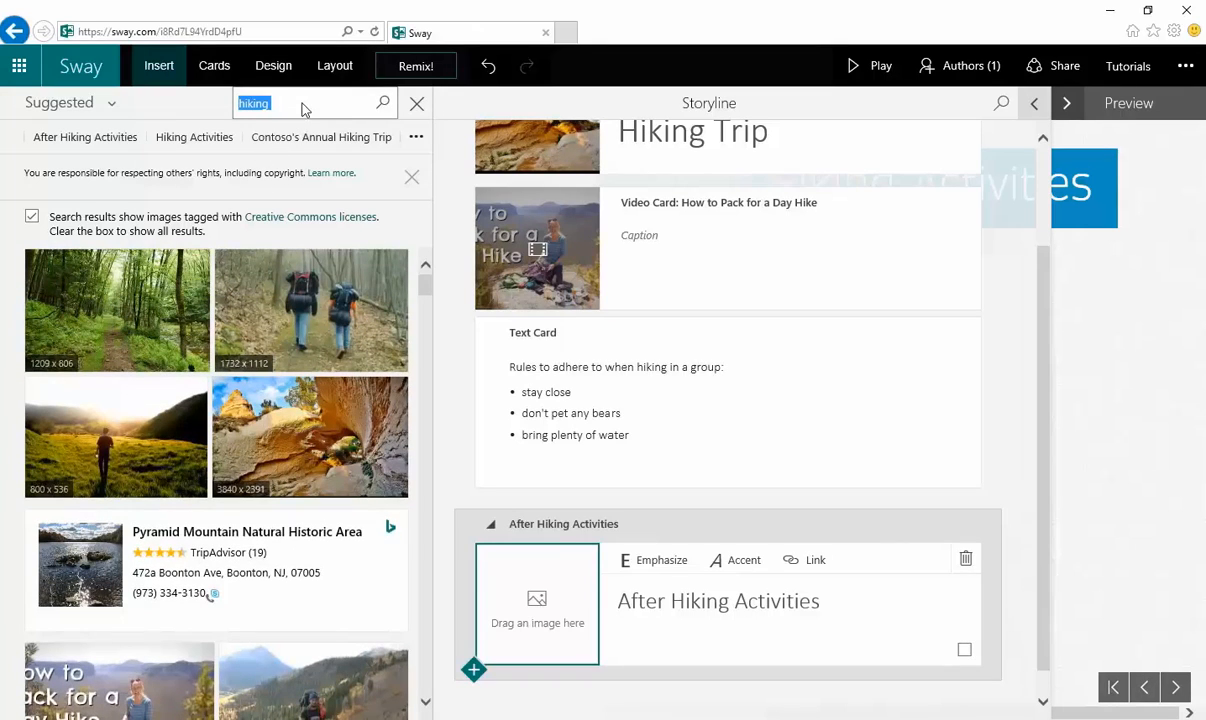
type("socializ")
key("Return")
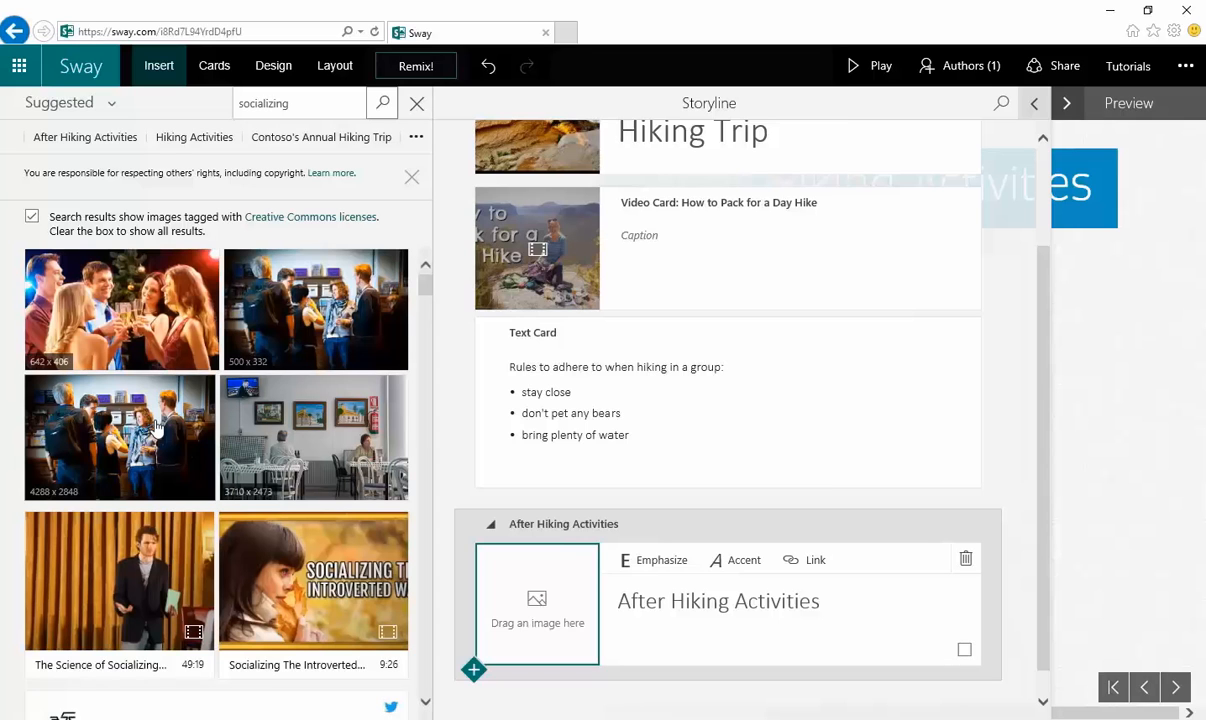
scroll(166, 463, "down", 4)
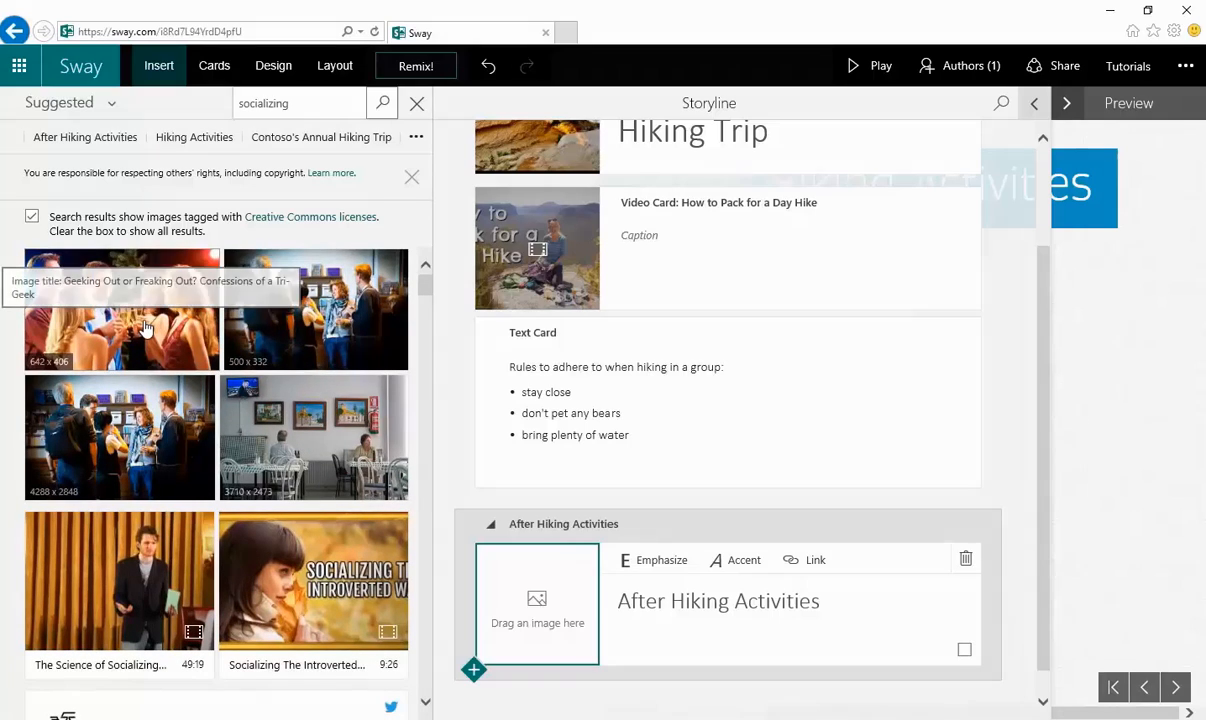
left_click_drag(134, 305, 540, 604)
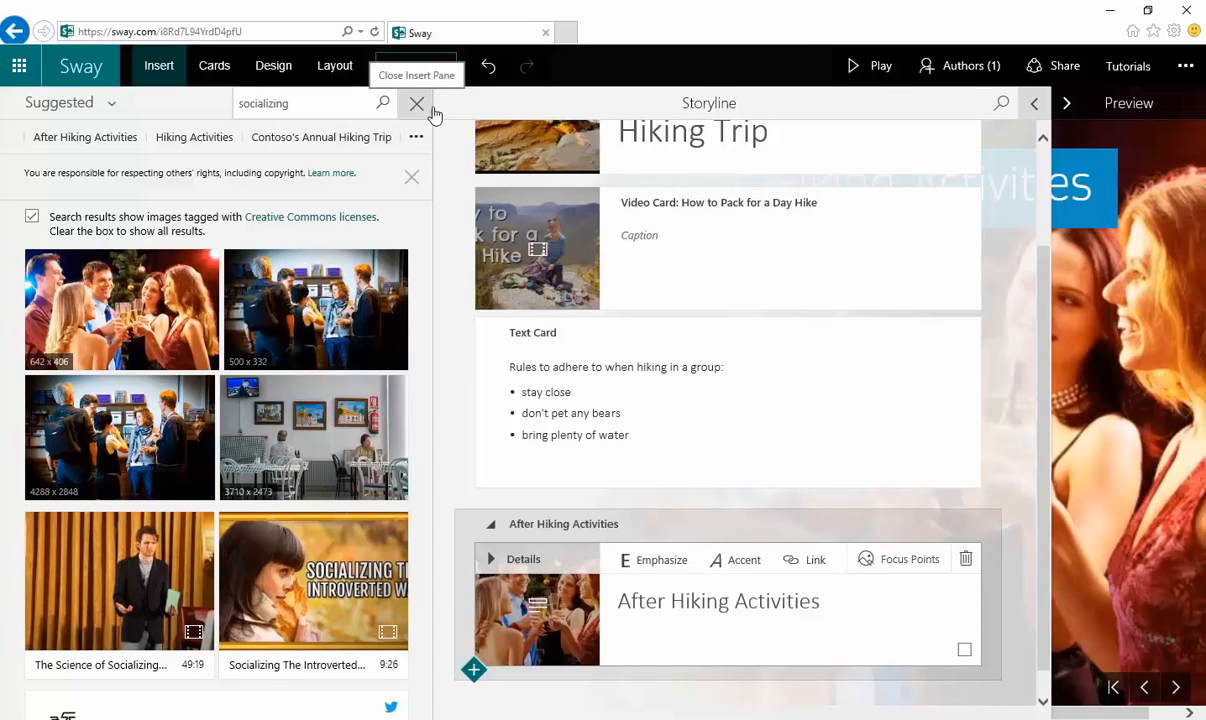
Bring the Storyline back beside the preview, dismiss the Creative Commons notice, and list the card types
left_click(1064, 102)
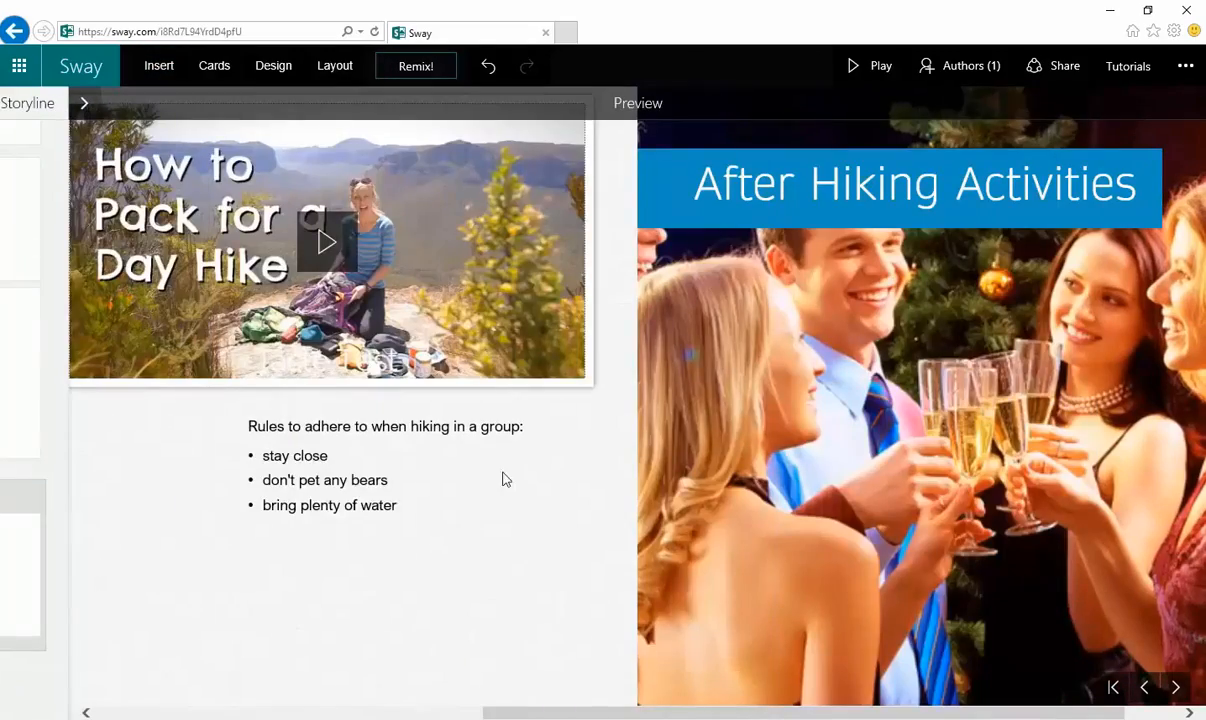
scroll(503, 478, "left", 5)
scroll(500, 488, "right", 4)
scroll(500, 490, "right", 3)
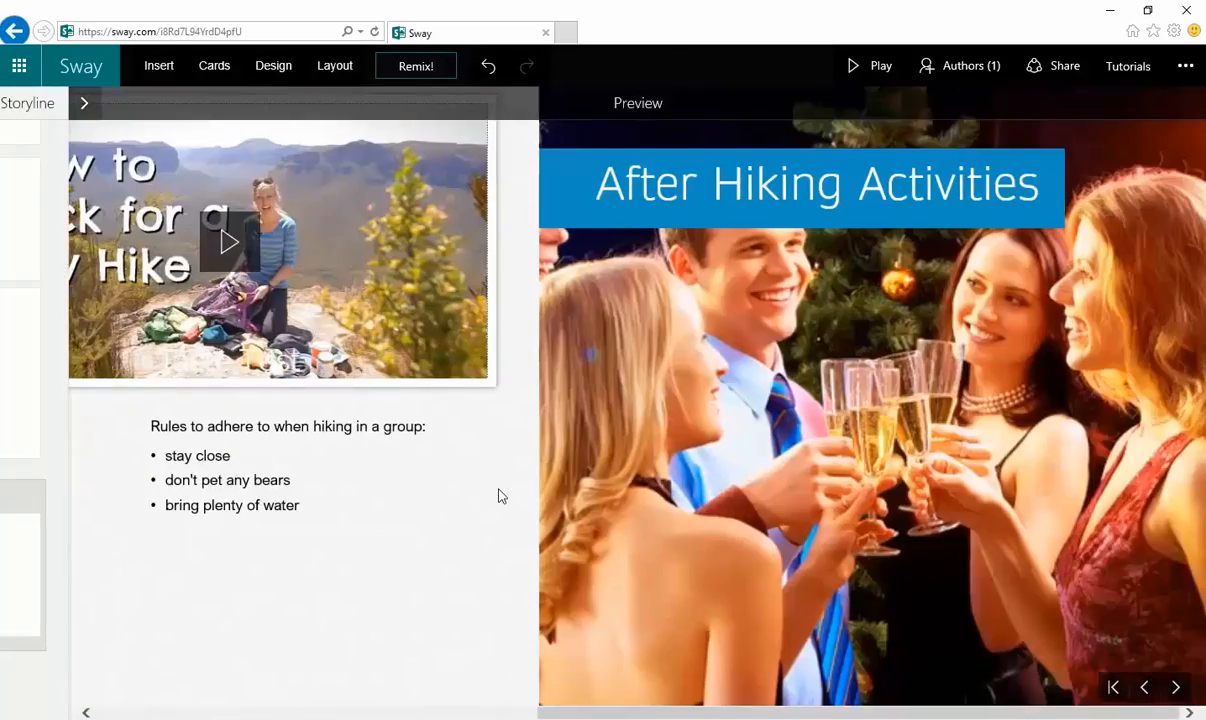
scroll(500, 494, "left", 5)
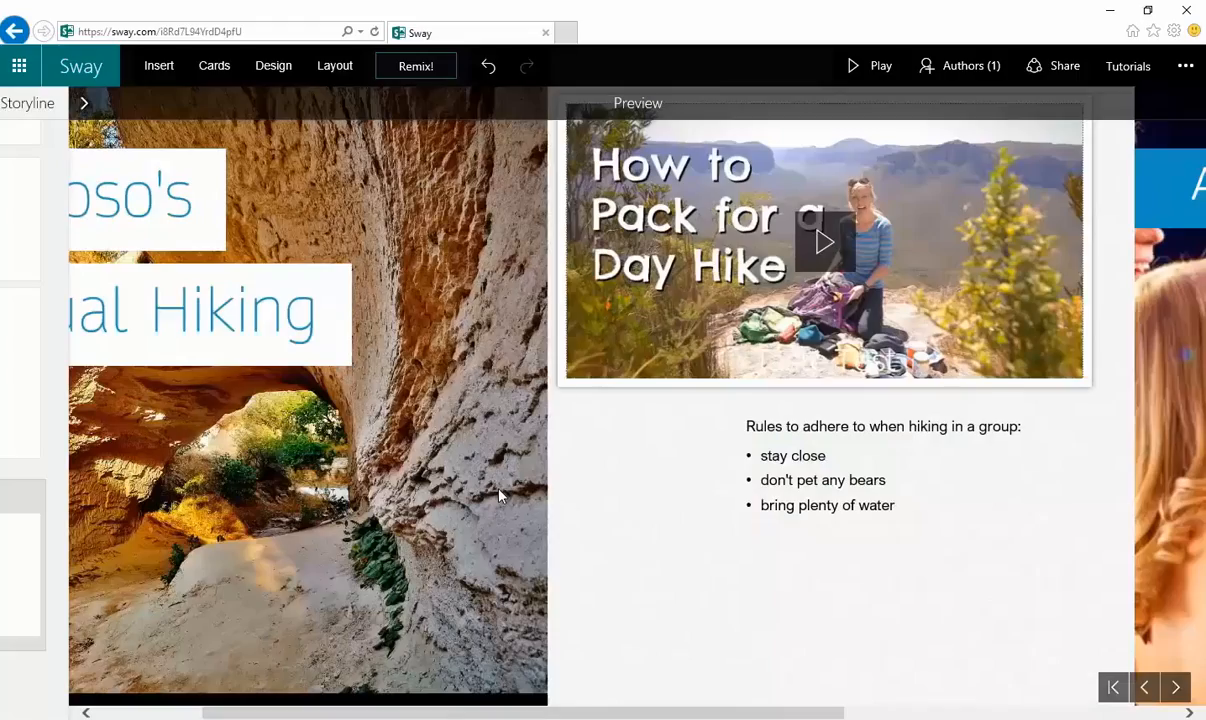
left_click(82, 108)
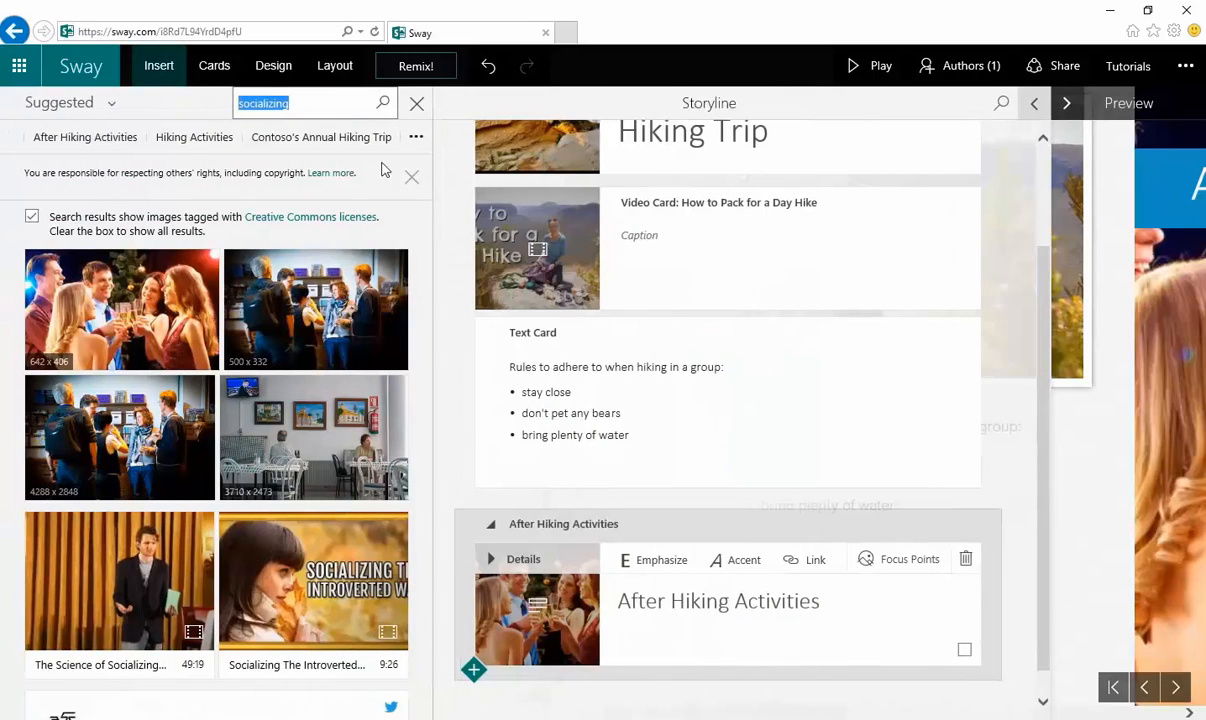
left_click(397, 170)
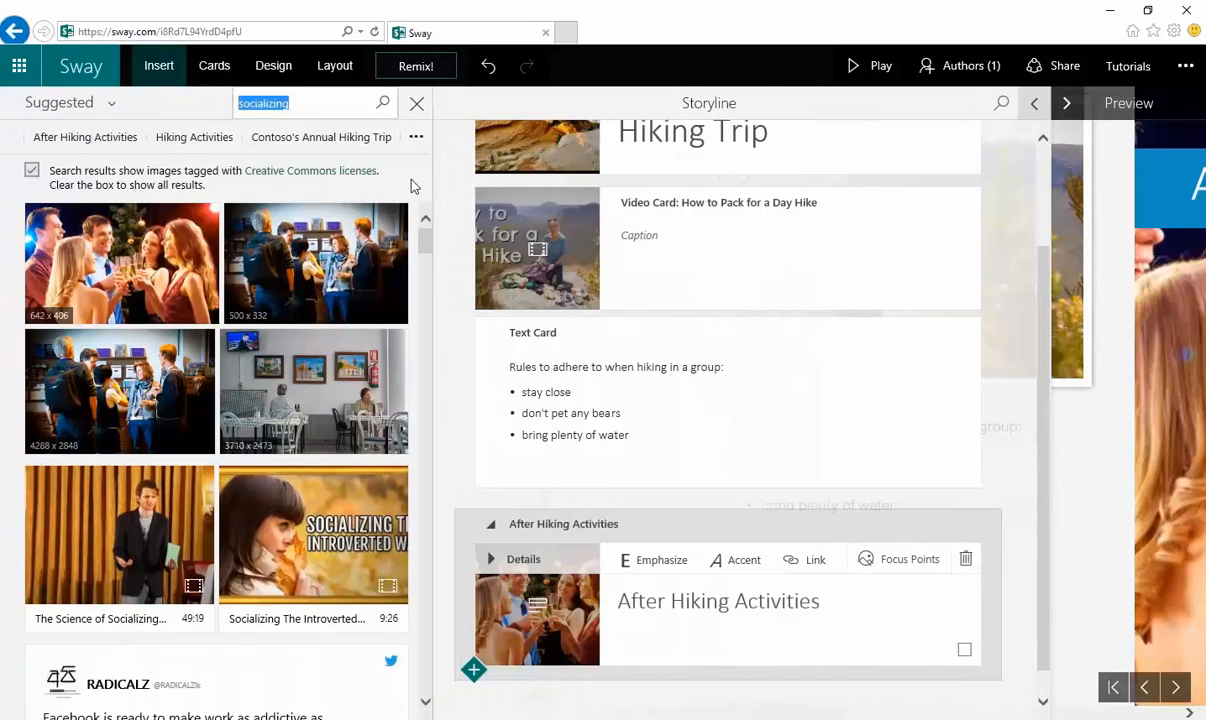
left_click(214, 65)
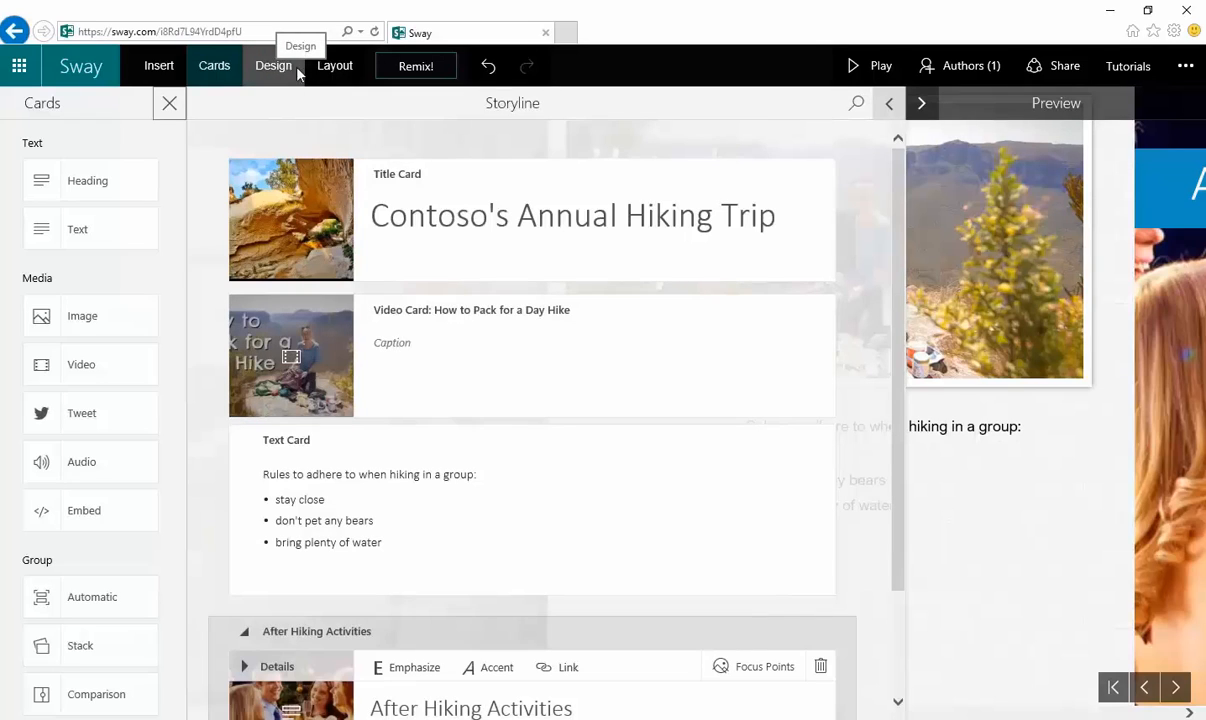
Try the black-and-white theme and look over the video in the preview
left_click(272, 65)
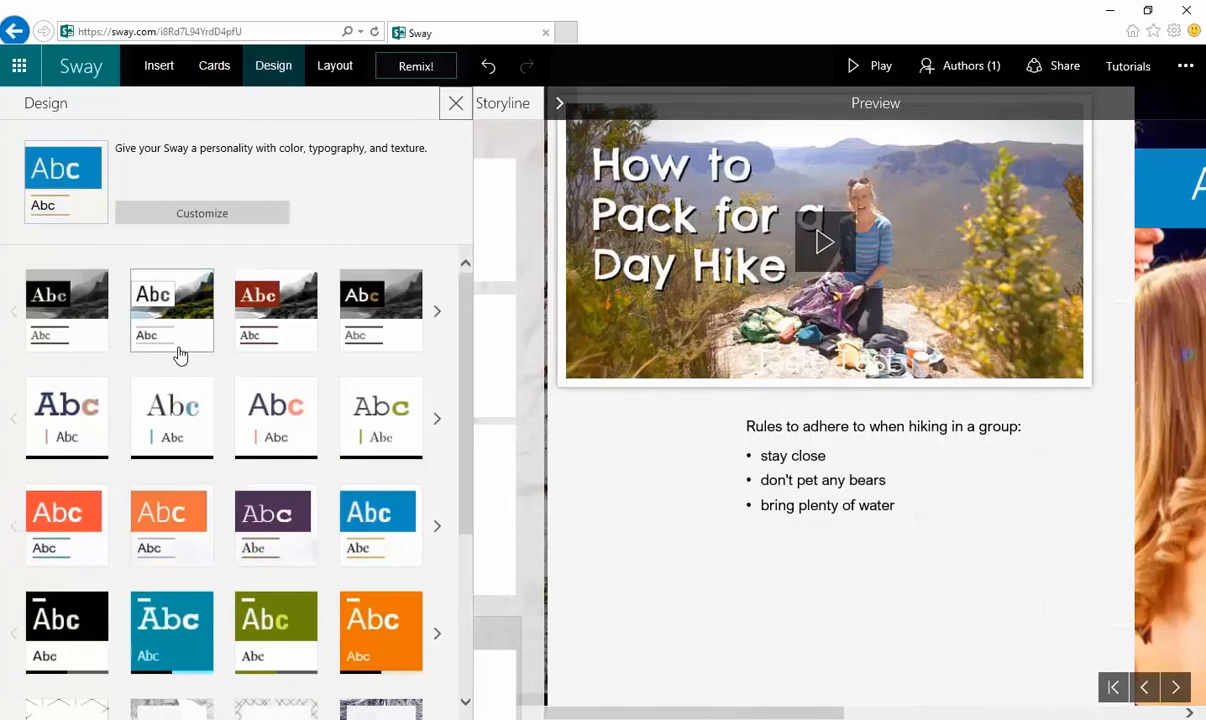
left_click(85, 328)
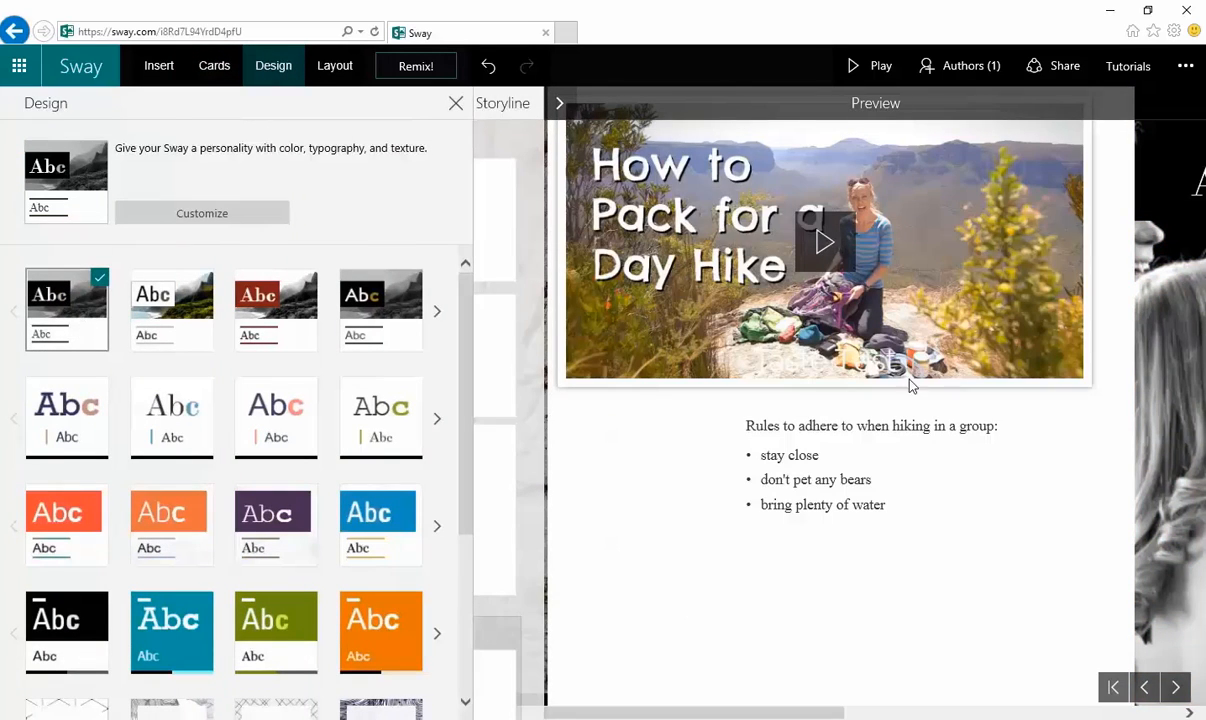
left_click(863, 113)
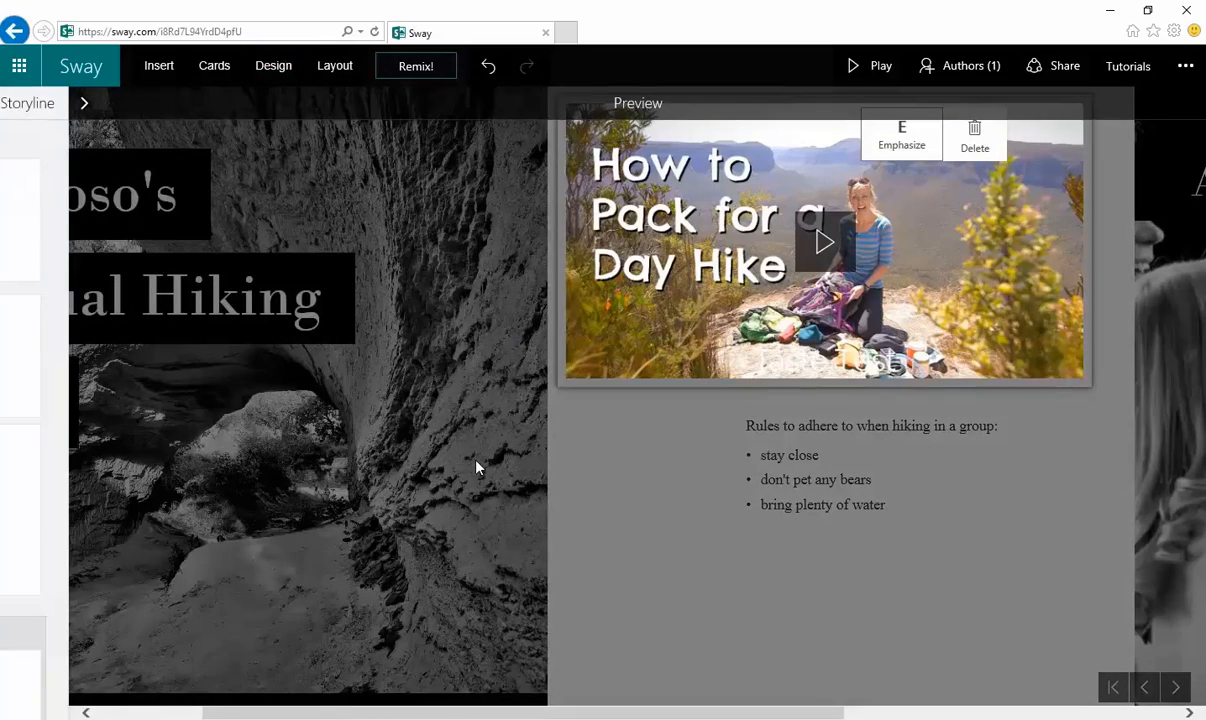
left_click(555, 508)
scroll(555, 508, "down", 3)
scroll(555, 508, "up", 5)
scroll(555, 508, "down", 2)
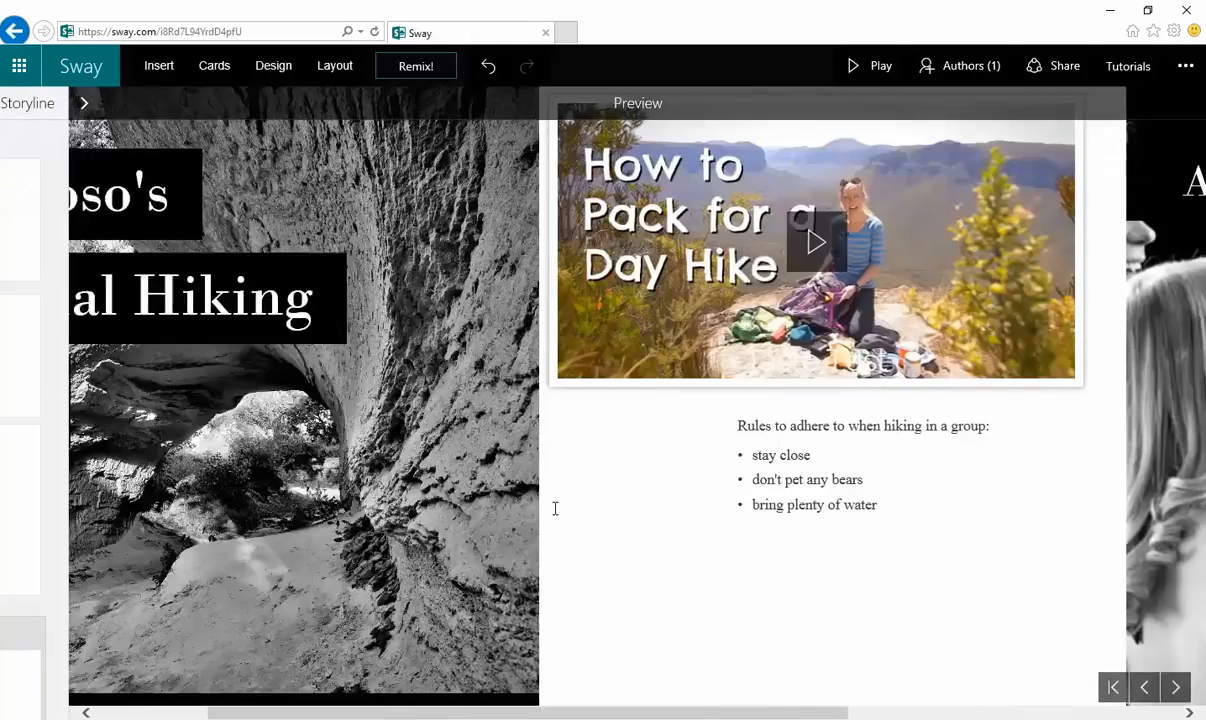
scroll(555, 508, "down", 2)
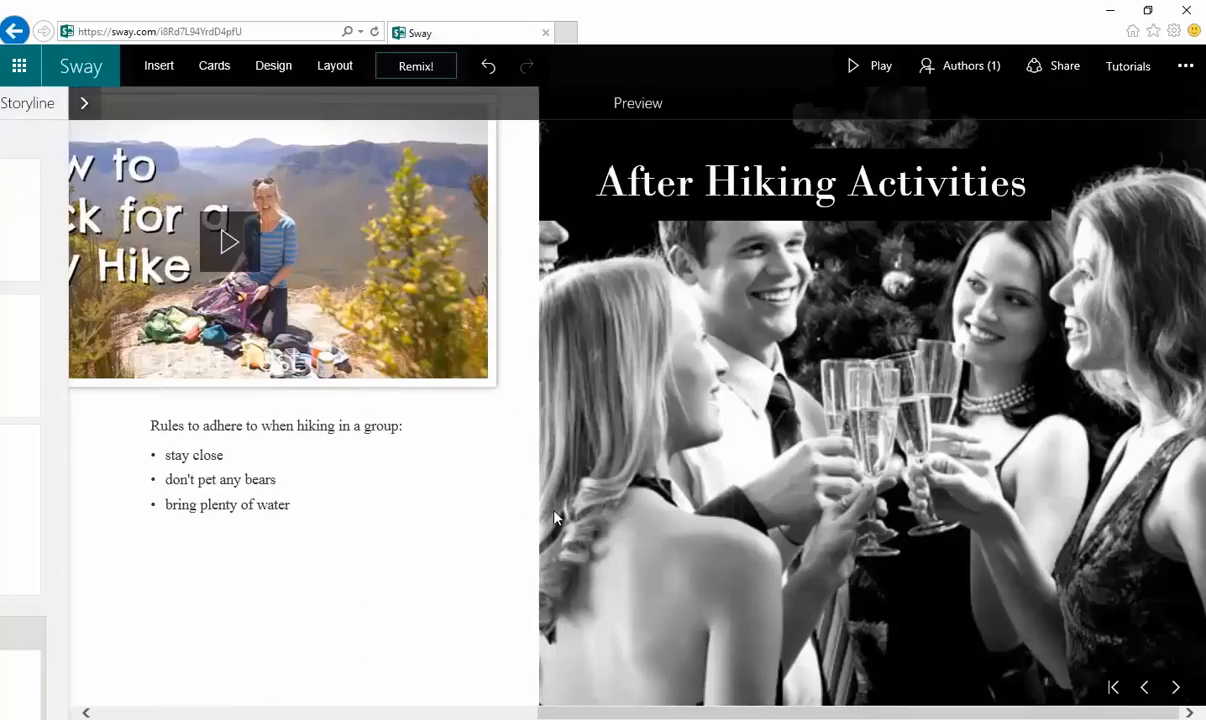
Apply the purple theme and view the Sway in the widened preview
left_click(275, 67)
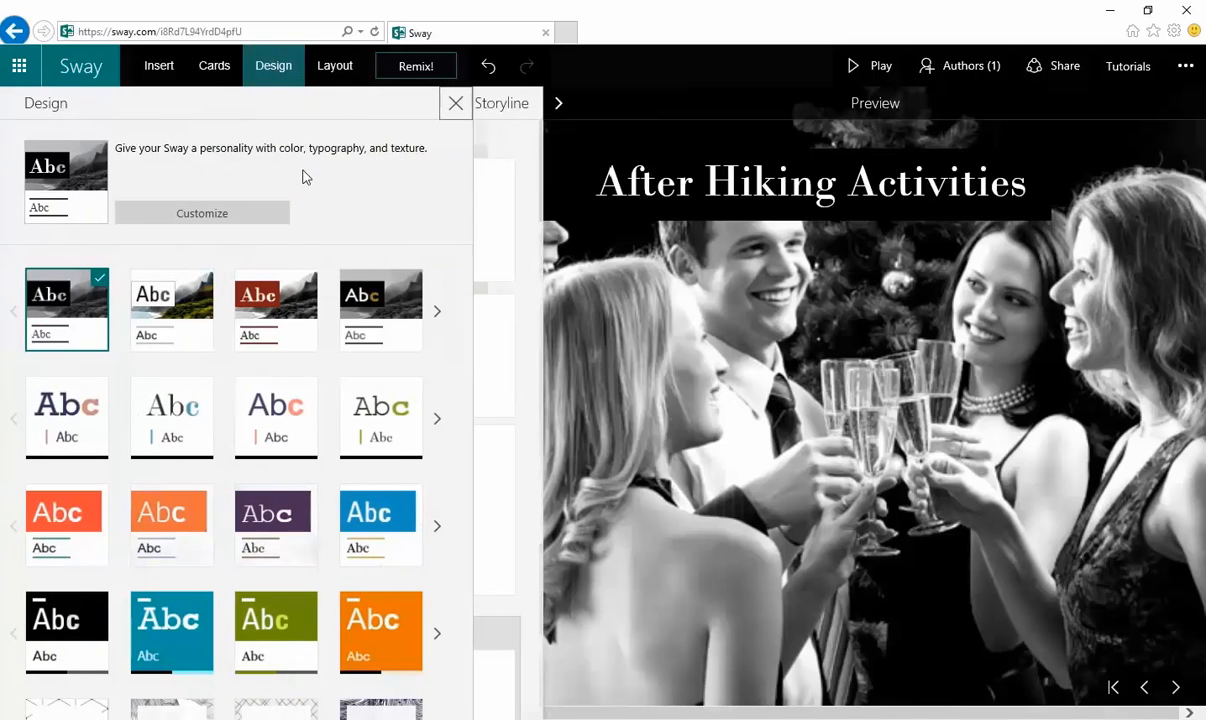
left_click(256, 541)
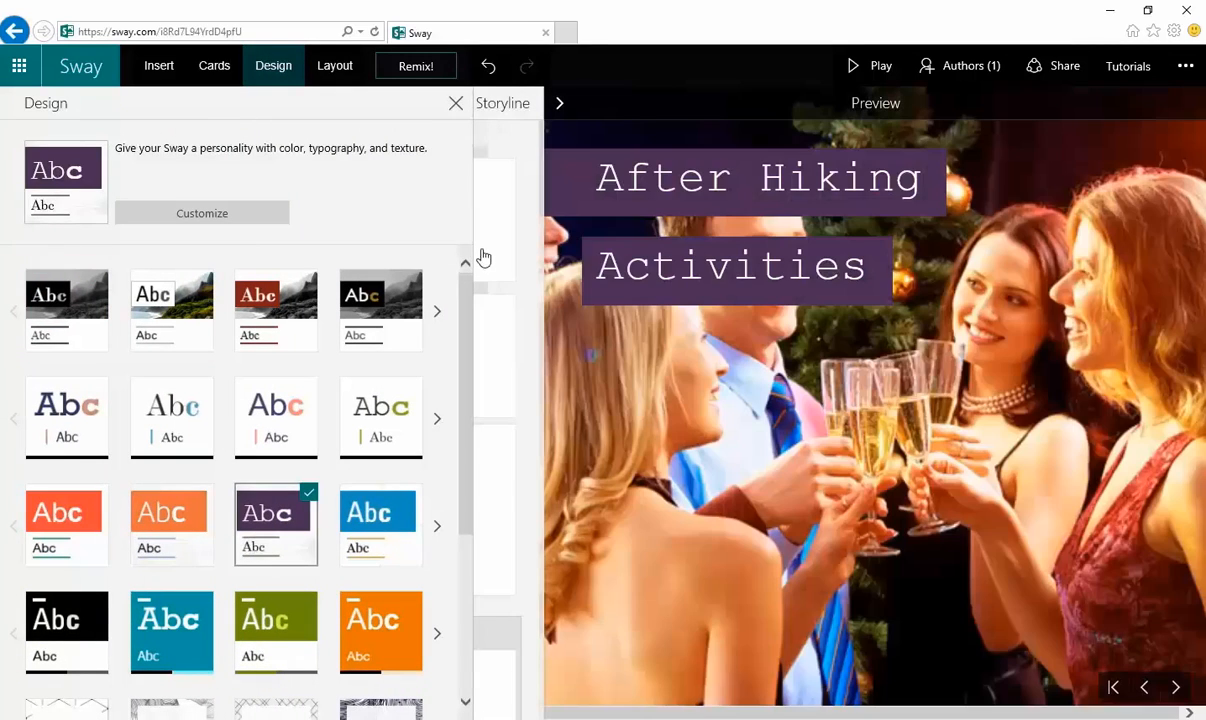
left_click(564, 108)
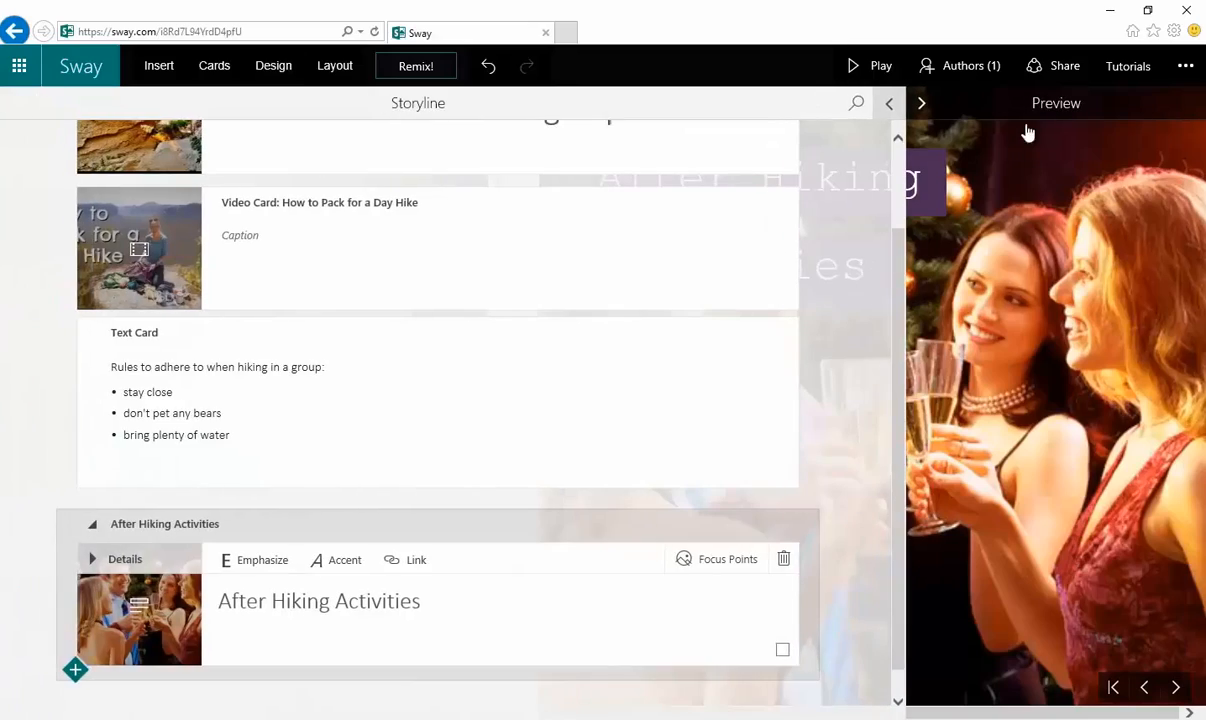
left_click(1048, 106)
scroll(822, 656, "up", 3)
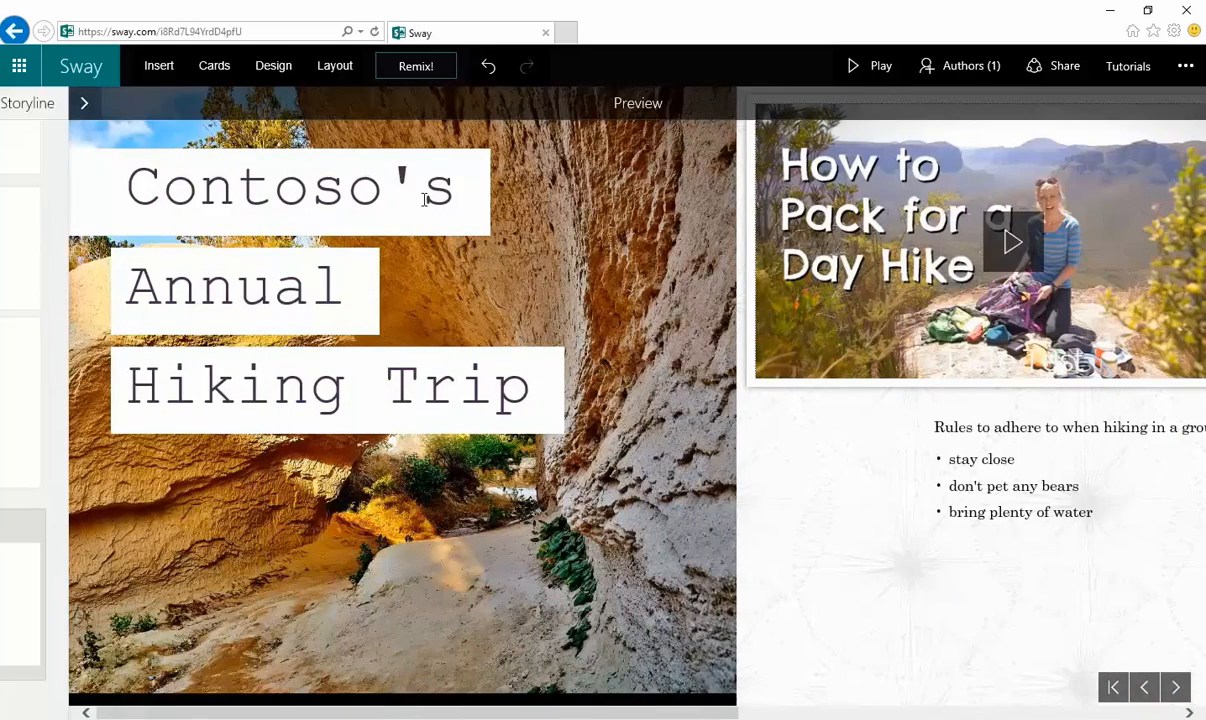
Switch the Sway layout to 'Scrolls vertically', preview it, and bring back the storyline
left_click(345, 72)
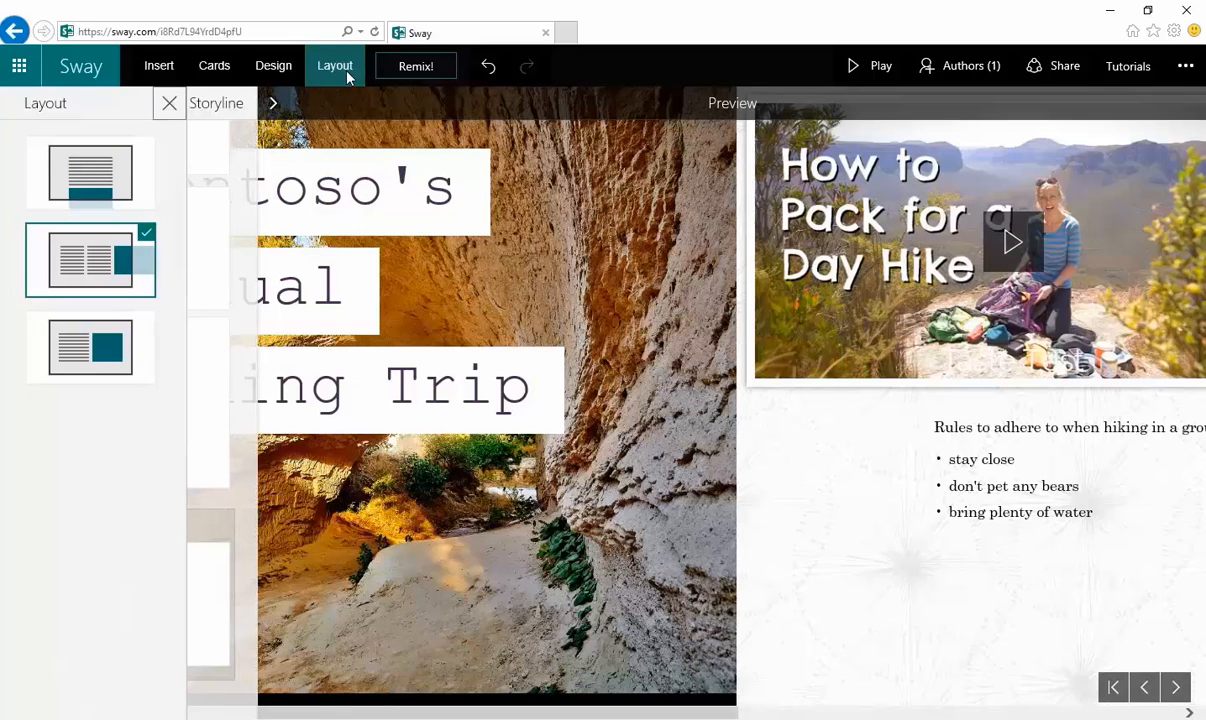
left_click(112, 193)
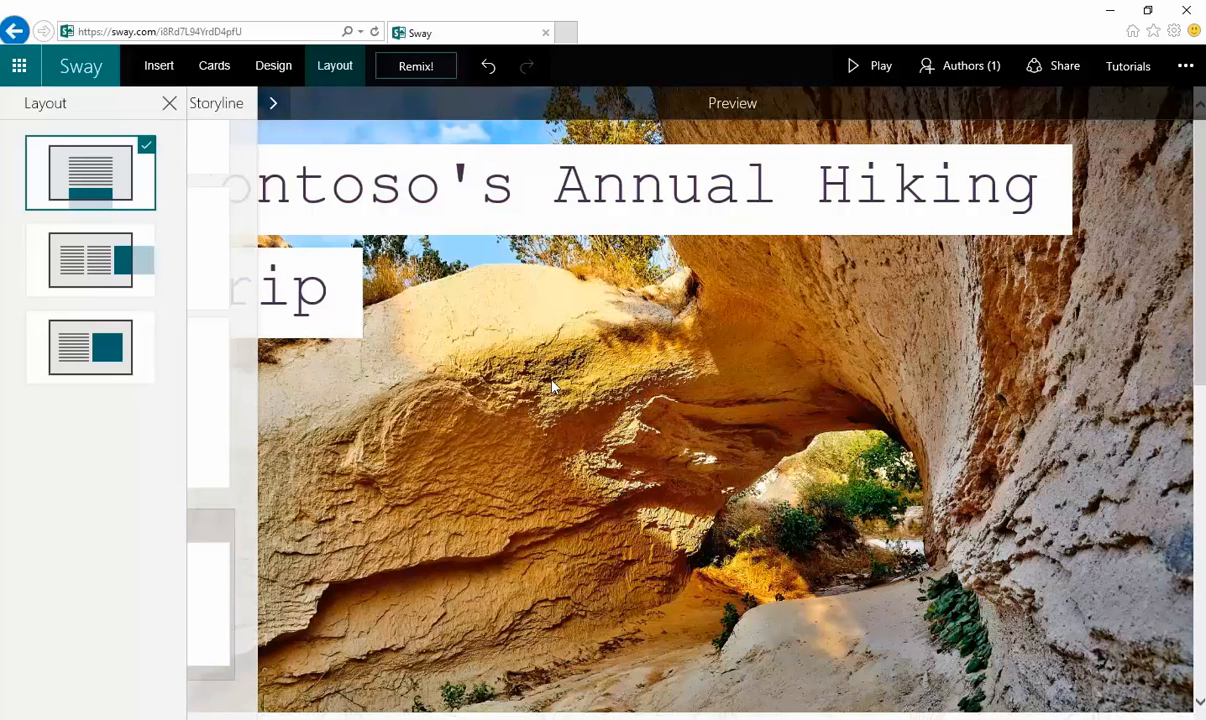
scroll(553, 386, "down", 10)
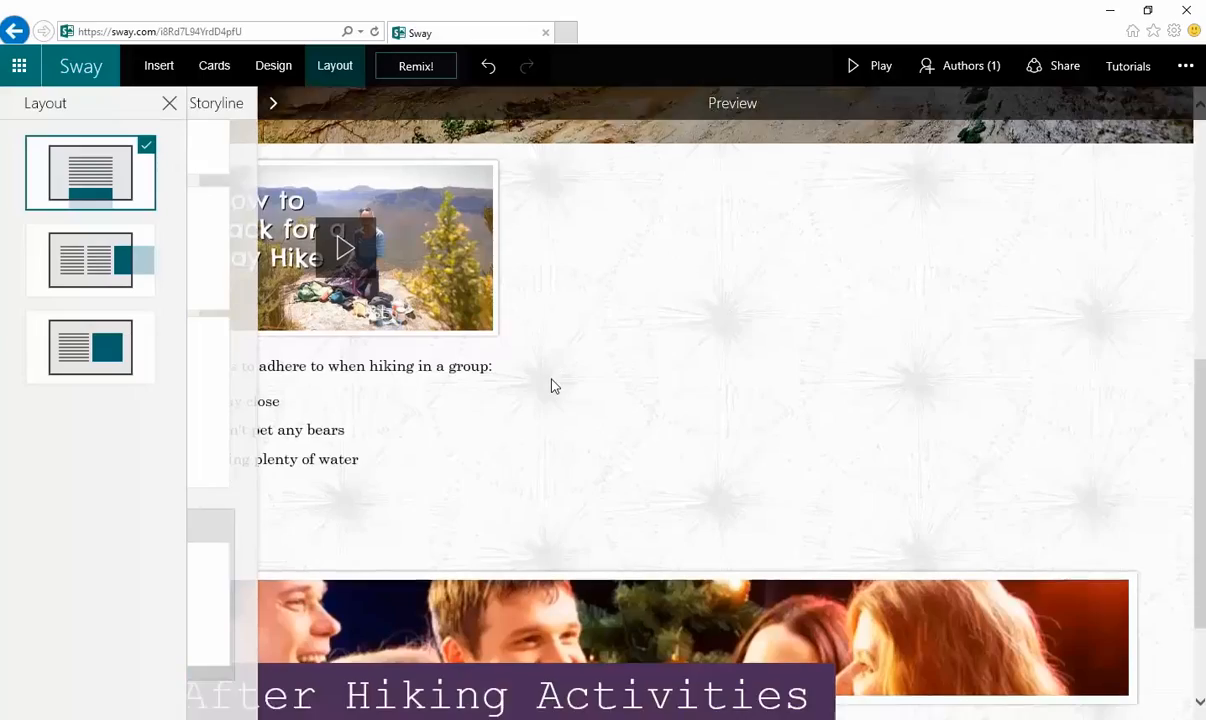
scroll(553, 386, "up", 5)
scroll(553, 386, "up", 5)
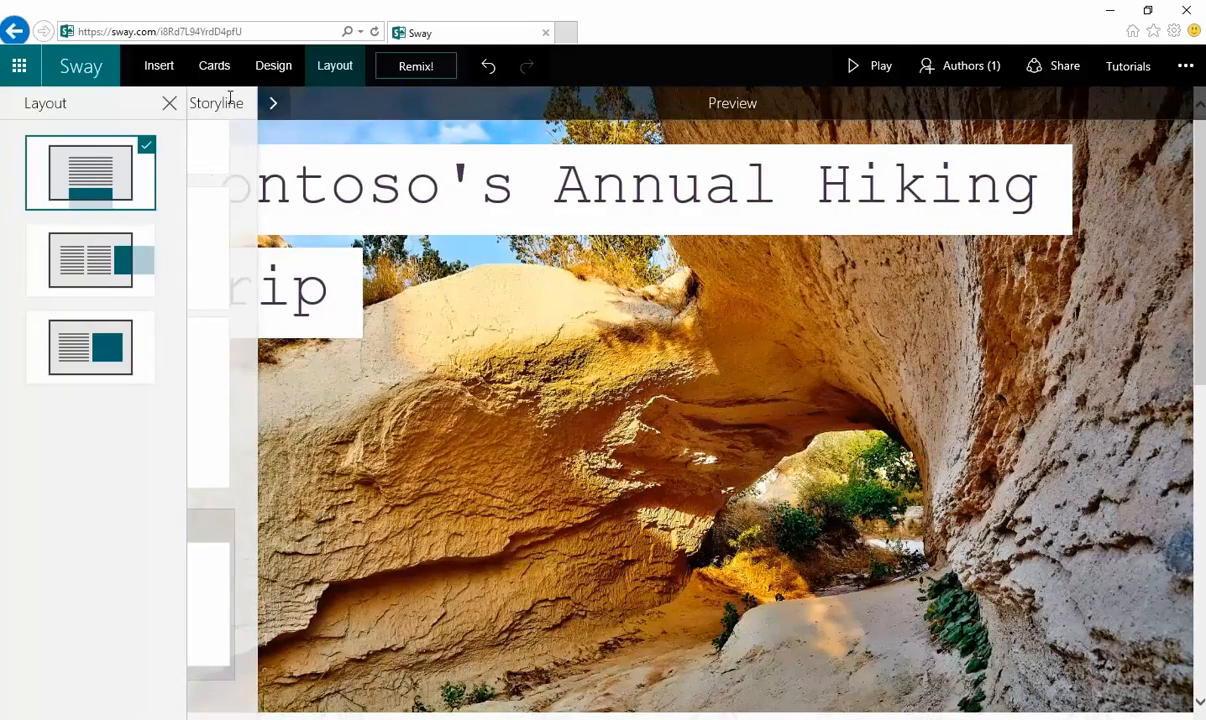
left_click(212, 66)
scroll(477, 432, "up", 1)
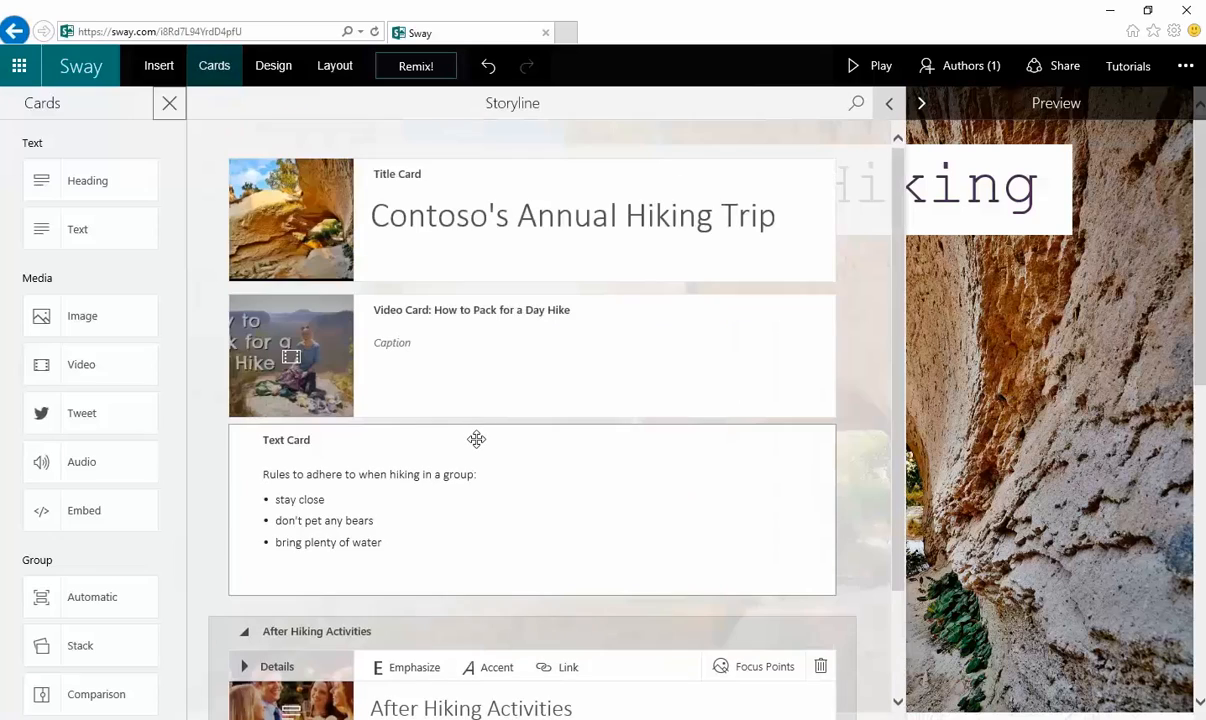
scroll(476, 441, "down", 1)
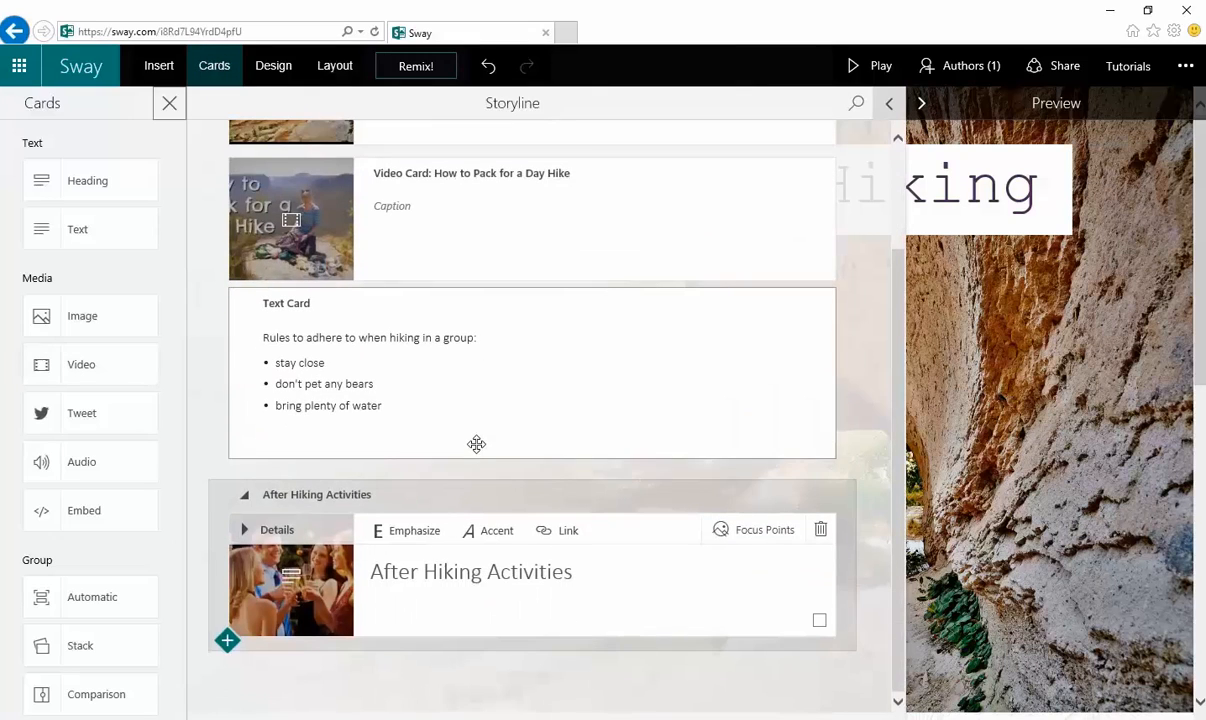
scroll(476, 448, "up", 1)
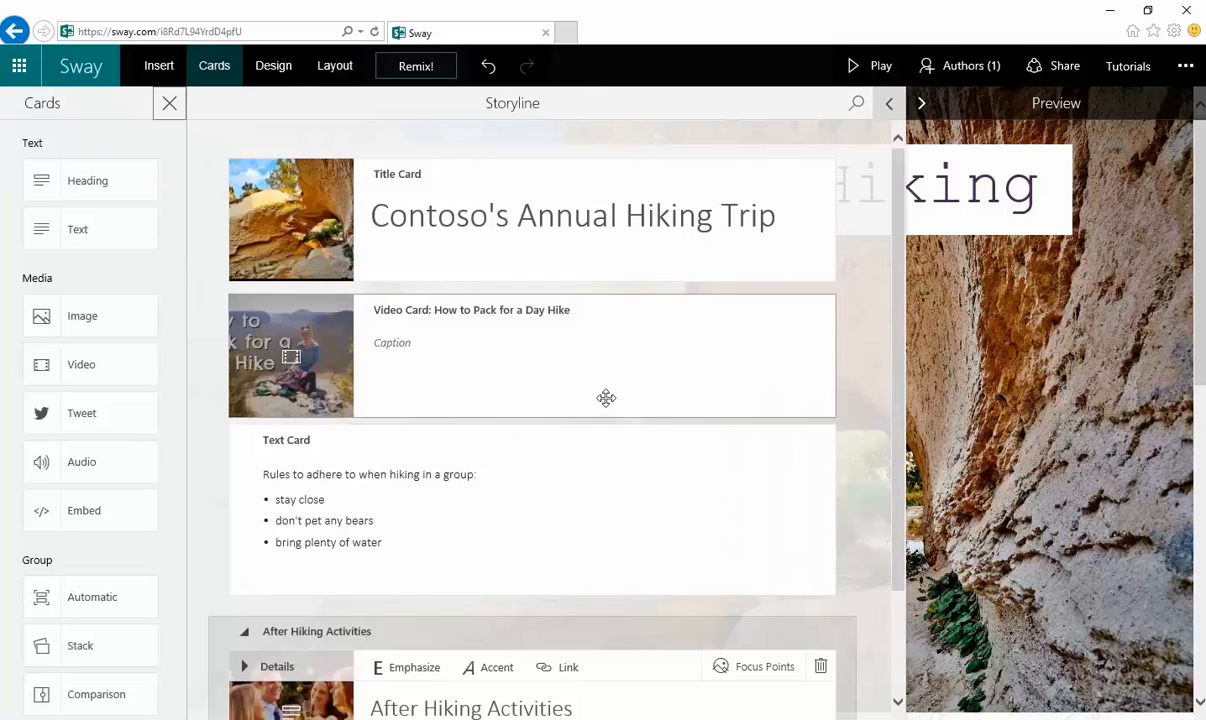
Share the Sway with 'Anyone with a link' and select the share link for copying
left_click(1066, 78)
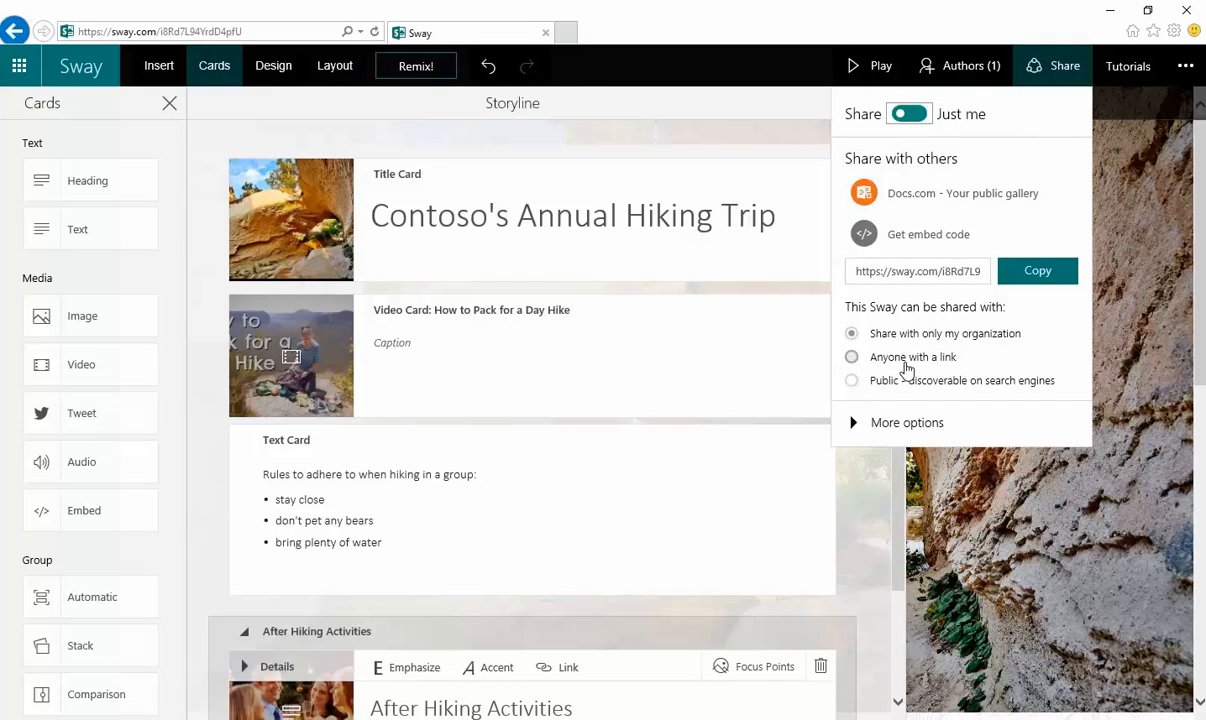
left_click(851, 424)
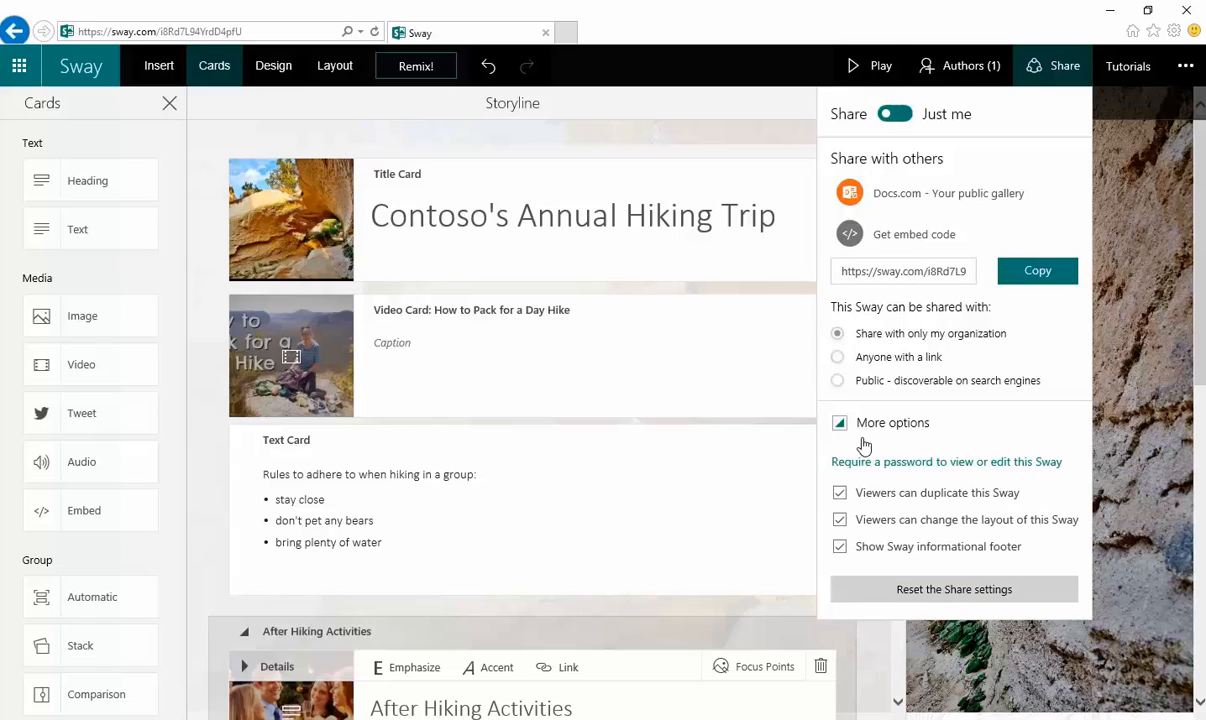
left_click(838, 358)
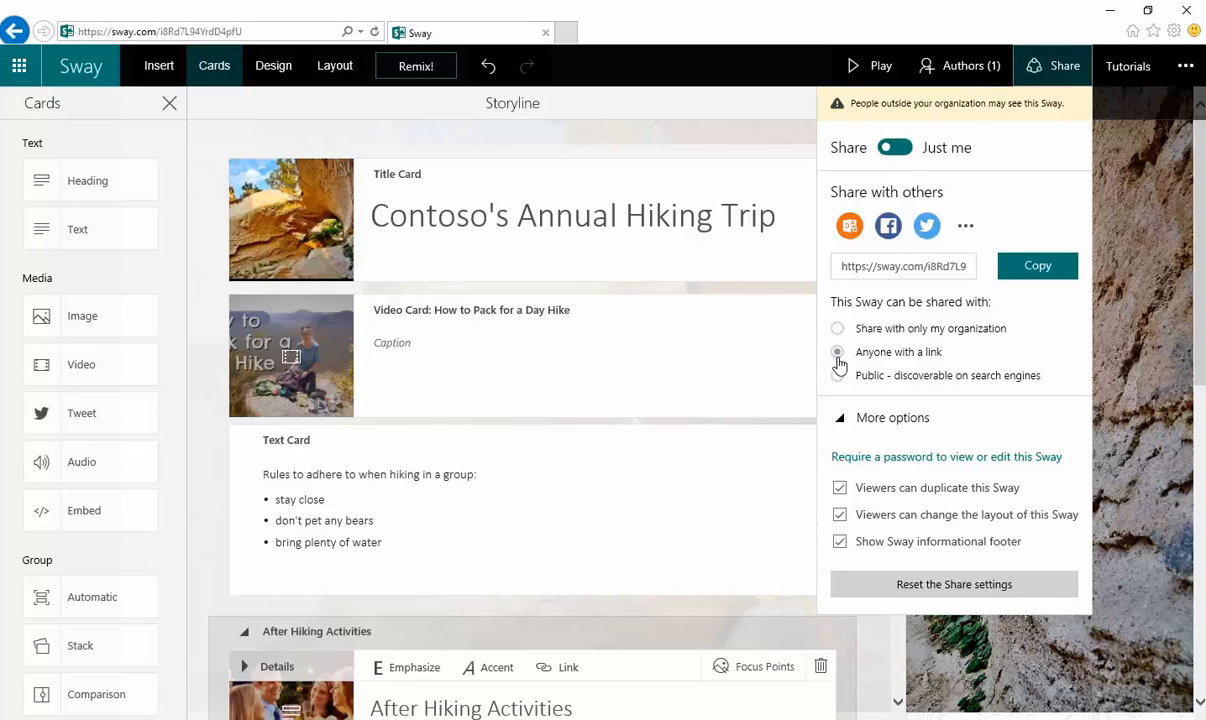
left_click(911, 268)
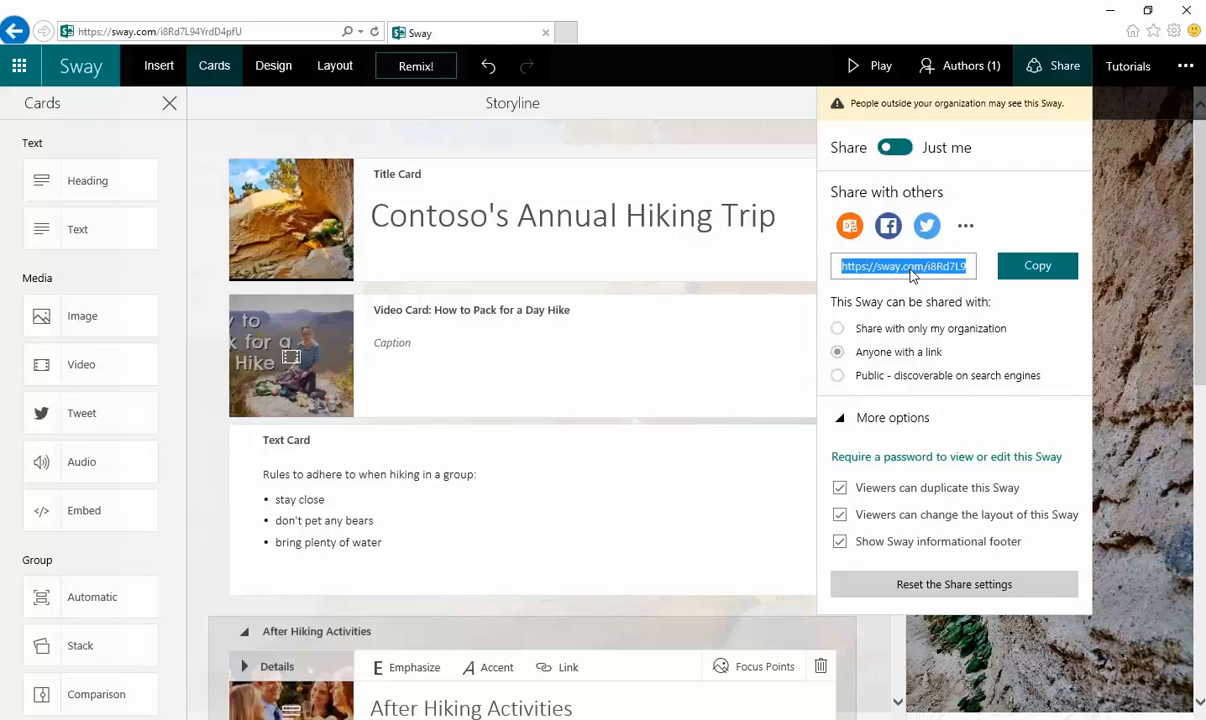
Load the copied Sway link in a new InPrivate browser window
right_click(513, 718)
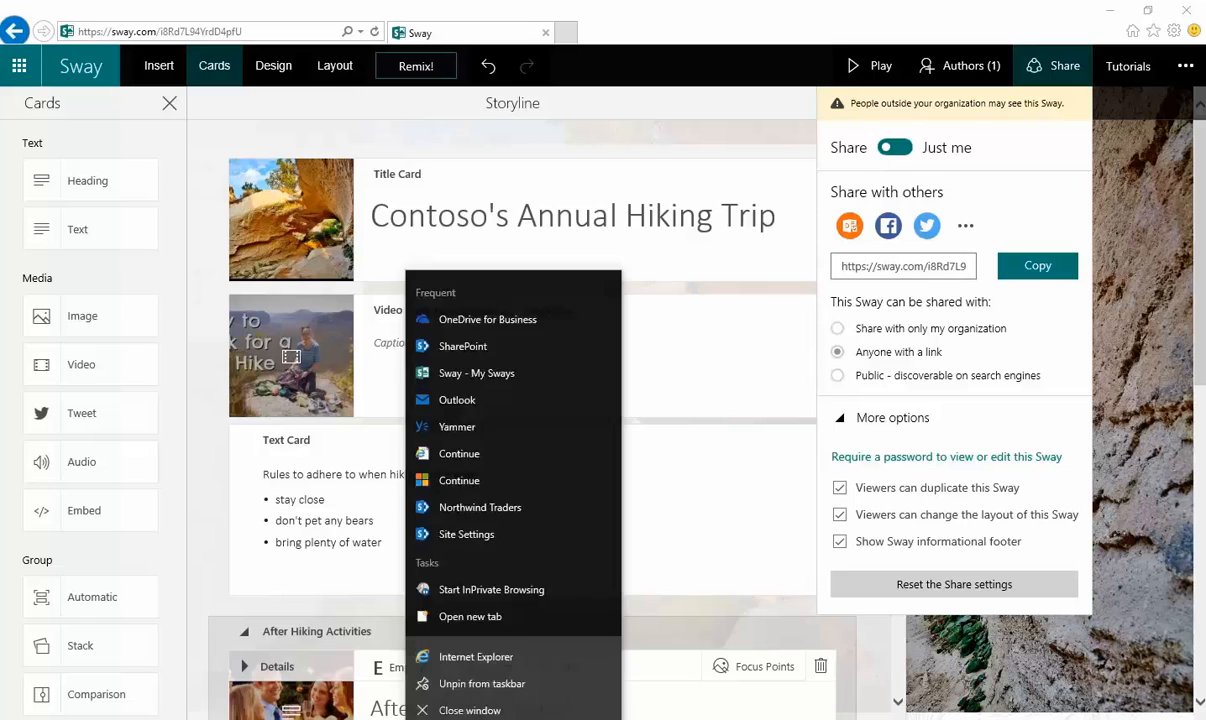
left_click(490, 585)
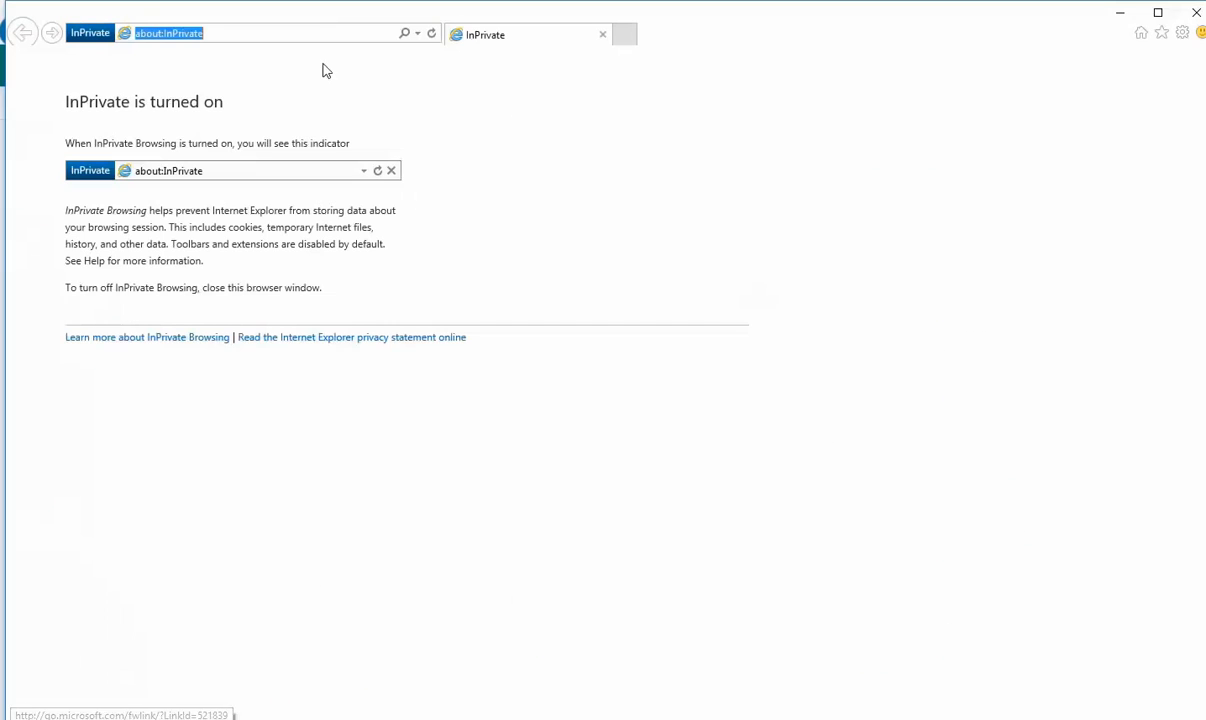
type("https://sway.com/i8Rd7L94YrdD4pfU")
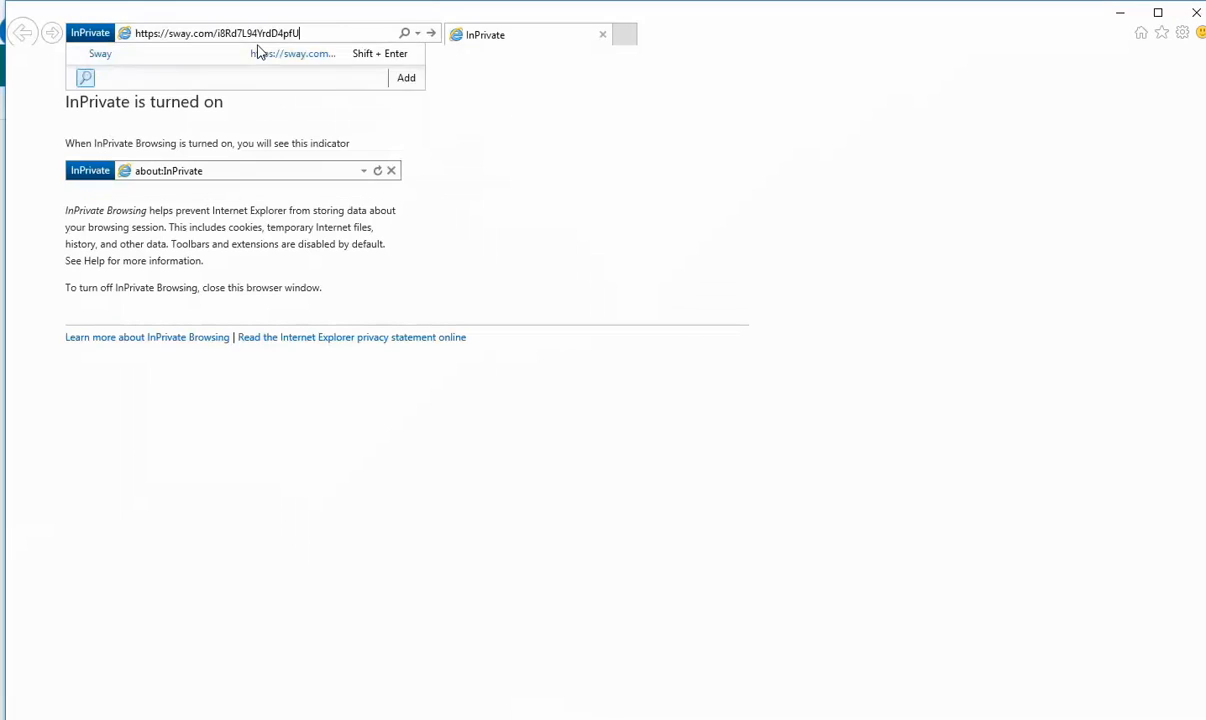
key("Return")
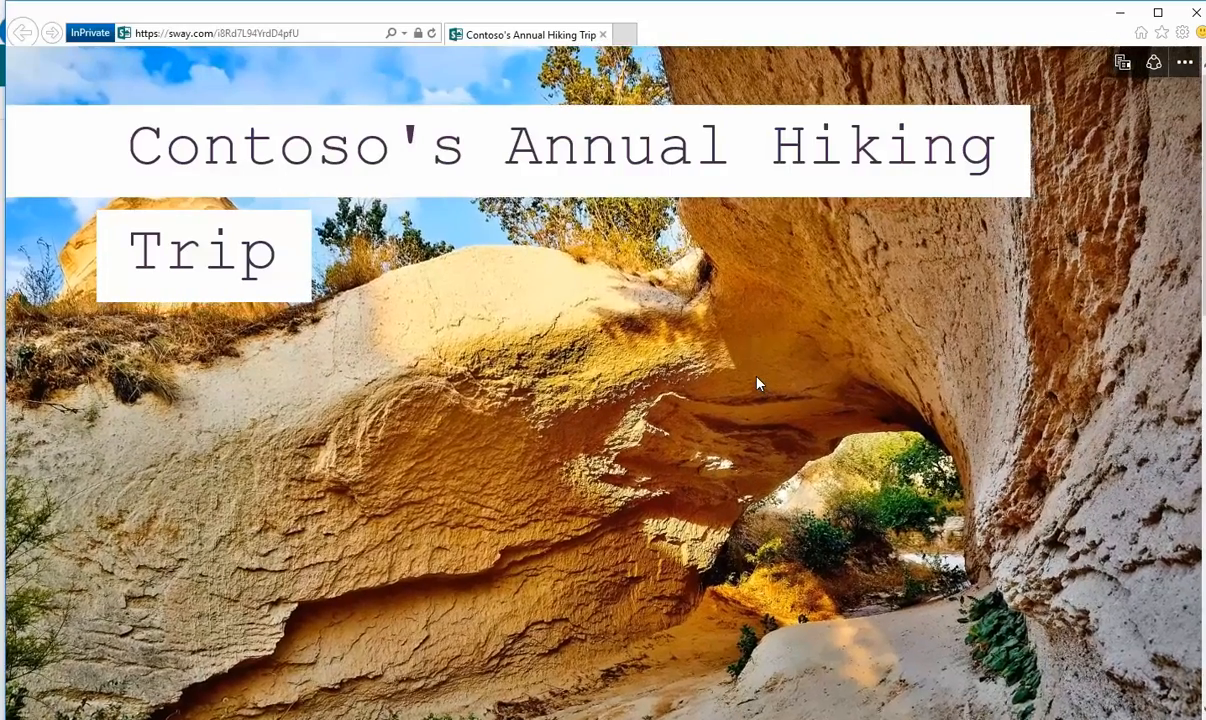
Scroll the shared Sway down to the After Hiking Activities heading and Made with Sway footer
scroll(753, 400, "down", 5)
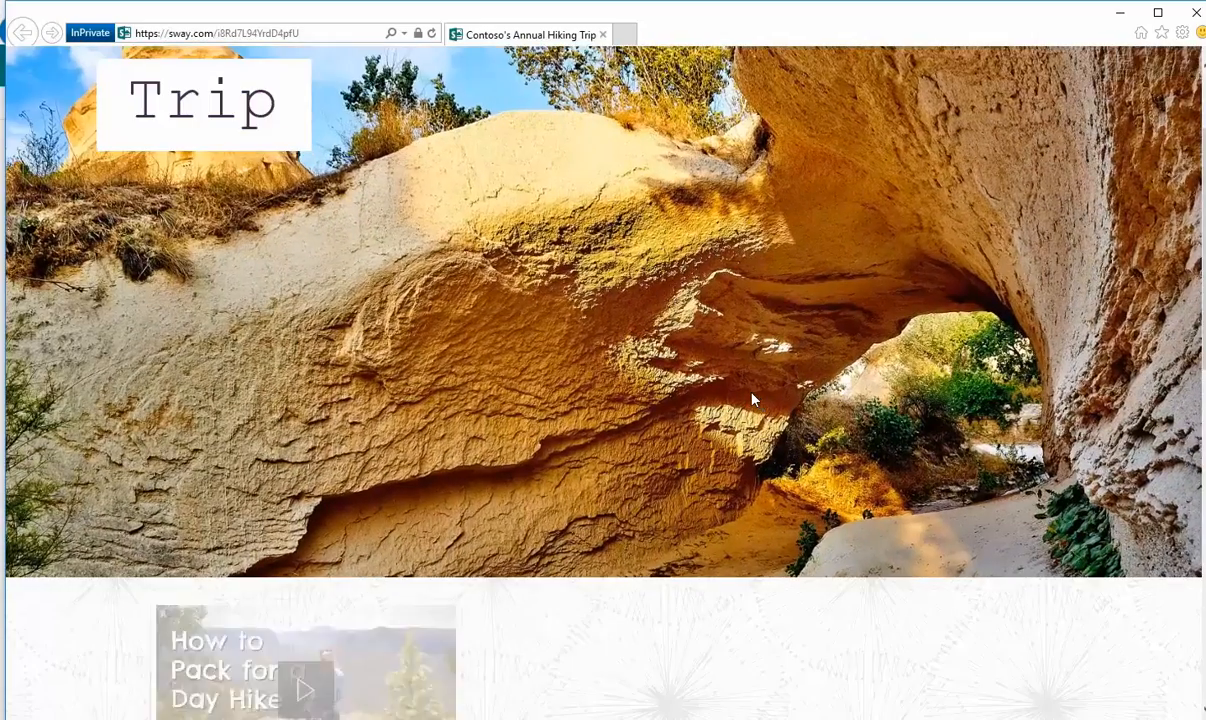
scroll(753, 400, "down", 8)
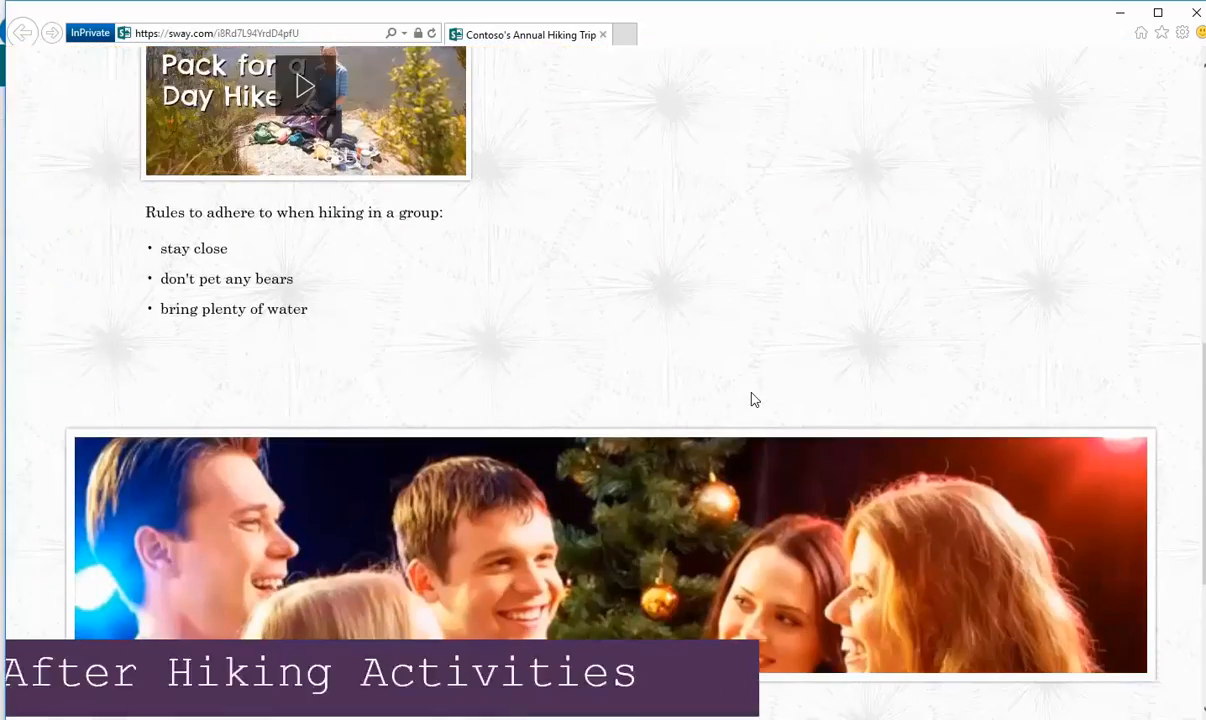
scroll(753, 395, "down", 1)
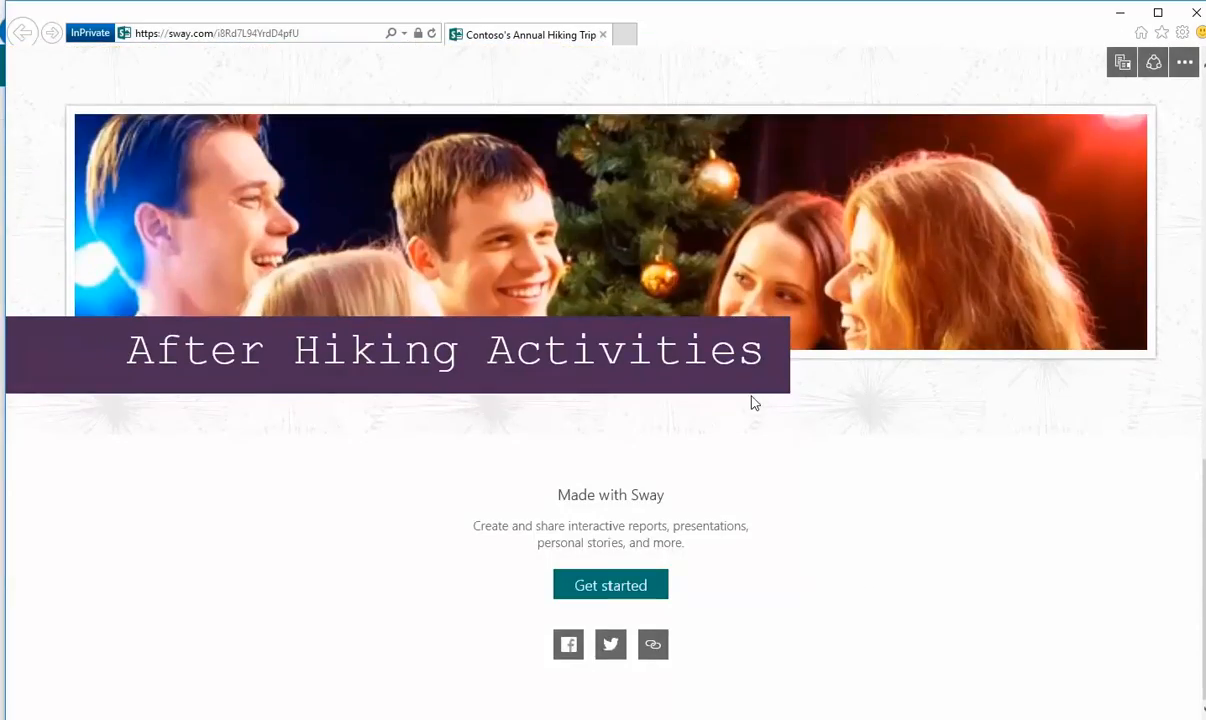